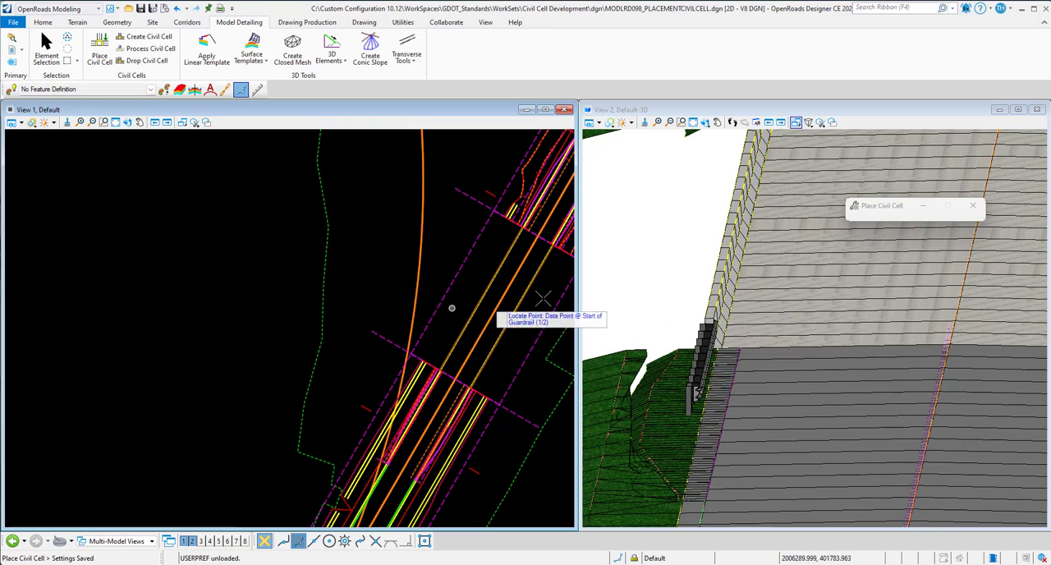
Step: Examine the guardrails already placed at the bridge ends in the 3D view from several angles
{"action": "scroll", "coordinate": [722, 297], "scroll_direction": "down", "scroll_amount": 5}
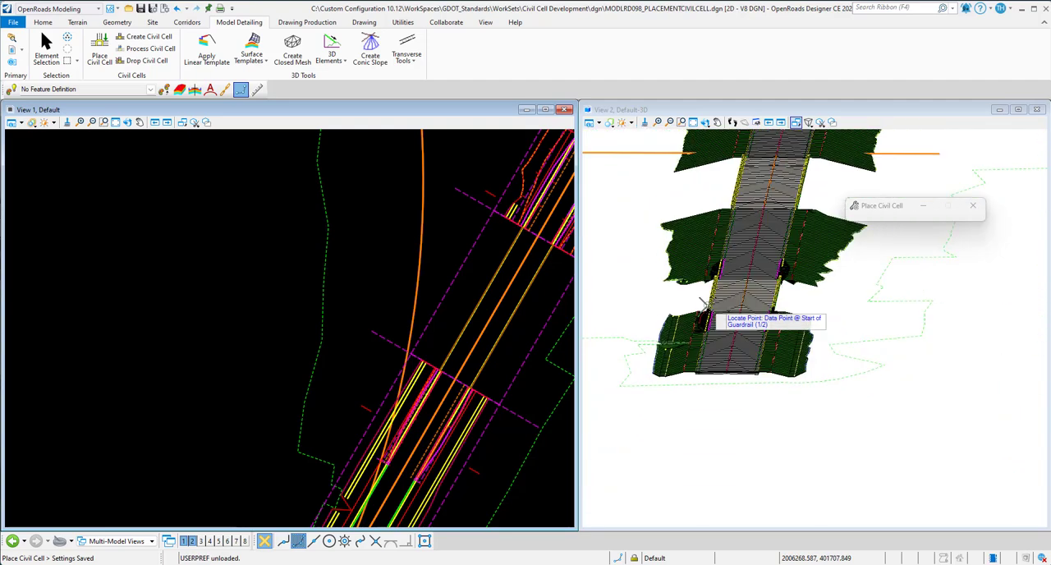
{"action": "scroll", "coordinate": [703, 305], "scroll_direction": "up", "scroll_amount": 2}
{"action": "scroll", "coordinate": [747, 295], "scroll_direction": "up", "scroll_amount": 3}
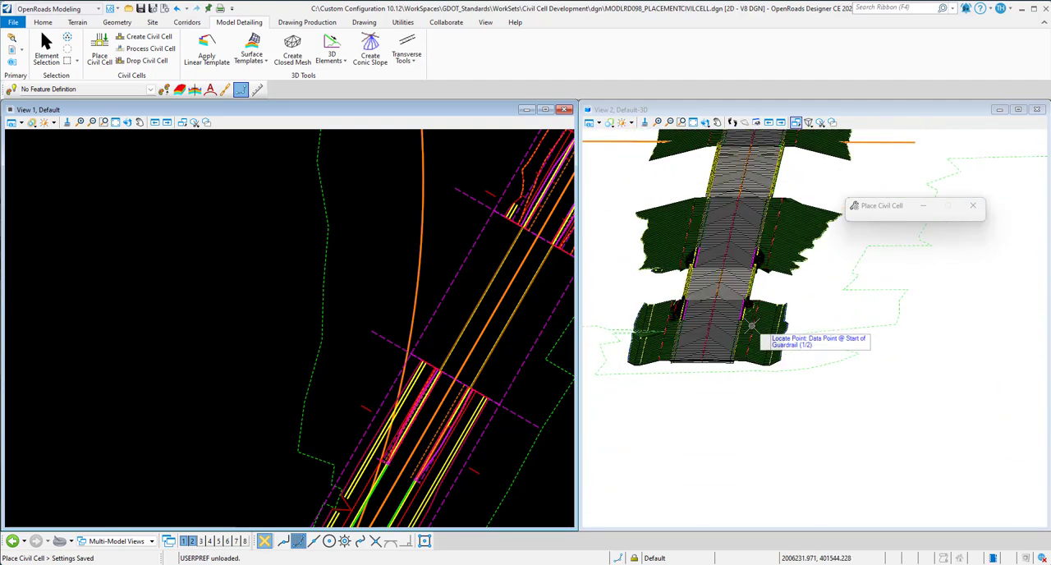
{"action": "scroll", "coordinate": [746, 287], "scroll_direction": "up", "scroll_amount": 2}
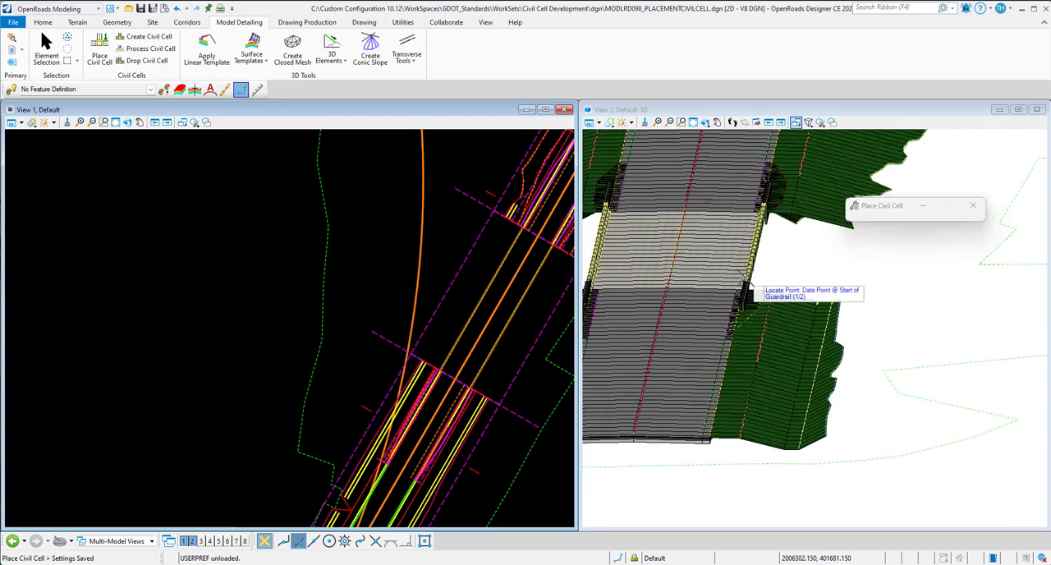
{"action": "left_click", "coordinate": [705, 122]}
{"action": "left_click", "coordinate": [804, 306]}
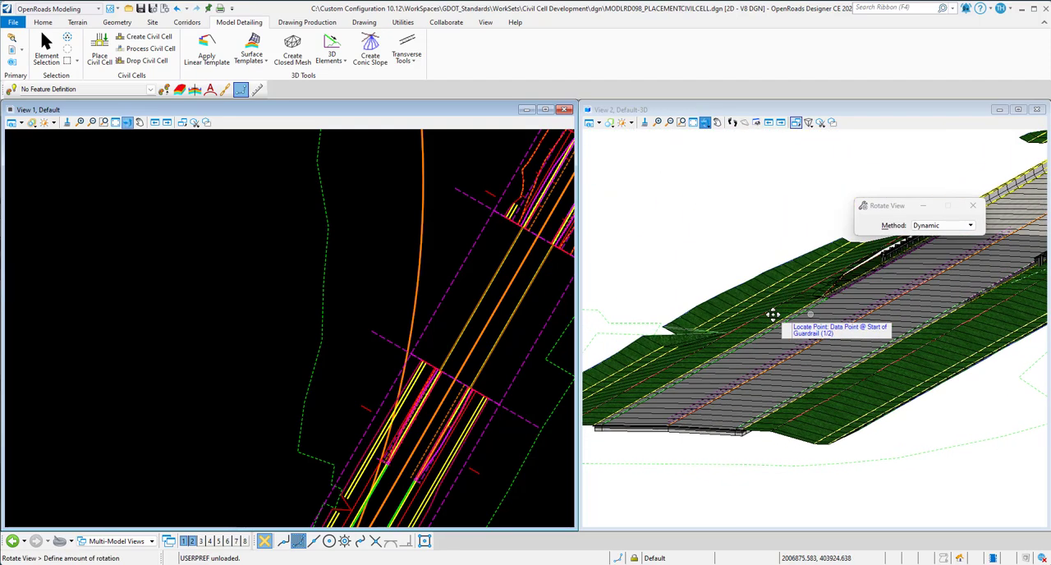
{"action": "left_click", "coordinate": [772, 315]}
{"action": "right_click", "coordinate": [771, 316]}
{"action": "scroll", "coordinate": [686, 379], "scroll_direction": "down", "scroll_amount": 4}
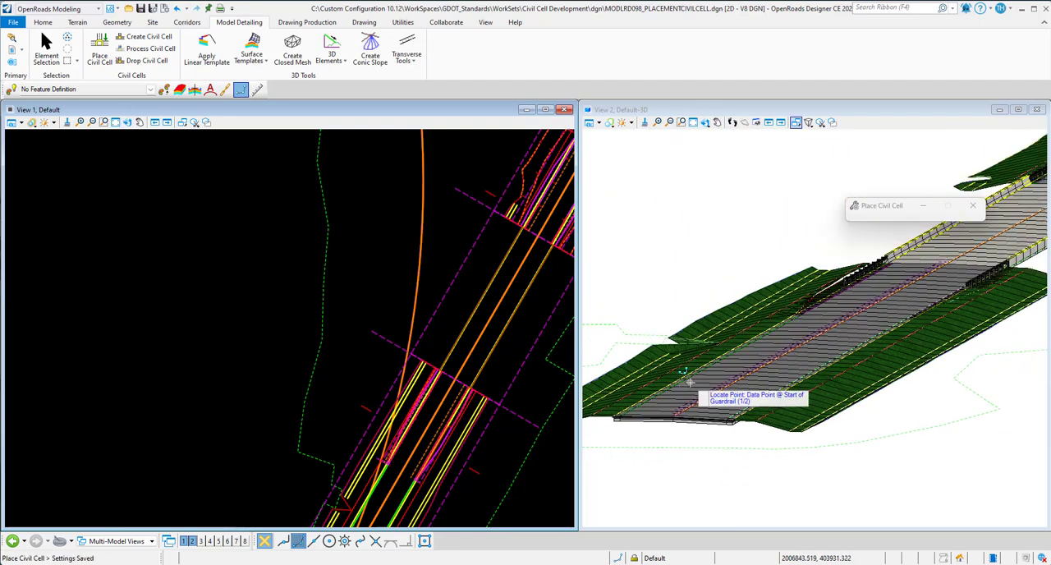
{"action": "left_click", "coordinate": [973, 206]}
{"action": "scroll", "coordinate": [878, 263], "scroll_direction": "up", "scroll_amount": 5}
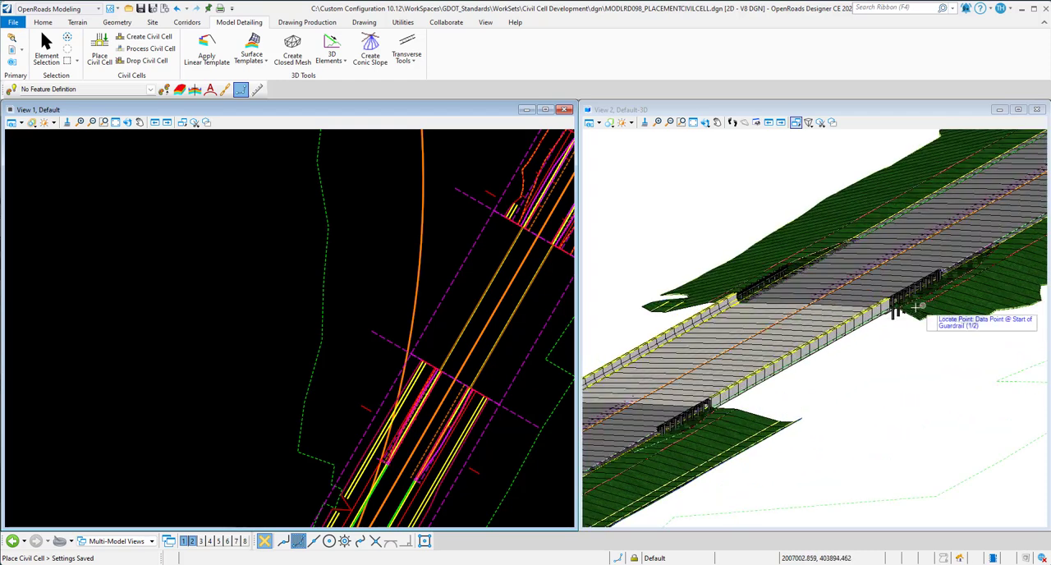
{"action": "scroll", "coordinate": [917, 306], "scroll_direction": "up", "scroll_amount": 2}
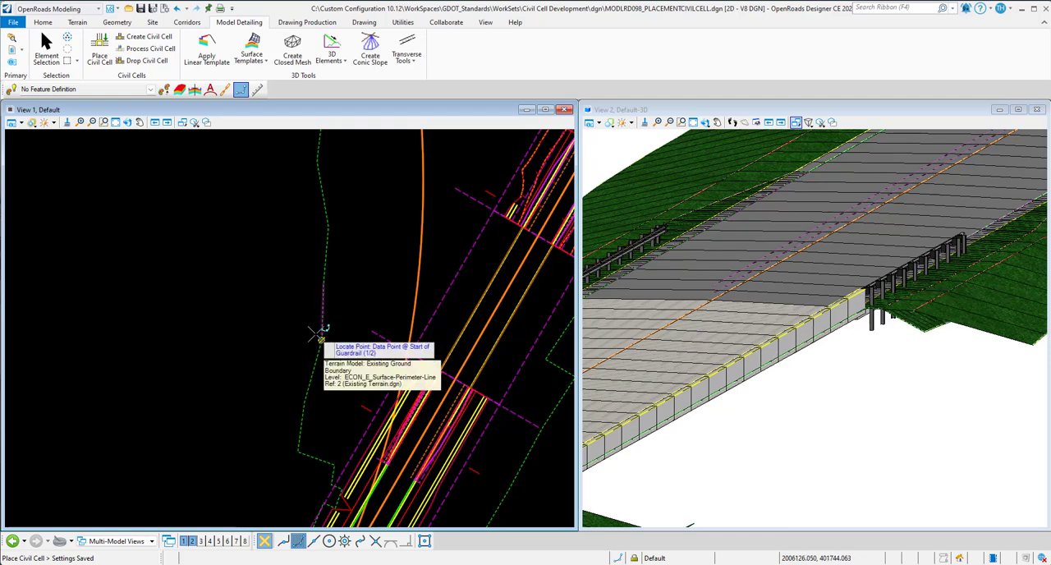
Step: Exit civil cell placement and inspect the next bridge's approach end in the plan and 3D views
{"action": "key", "text": "Escape"}
{"action": "left_click", "coordinate": [45, 45]}
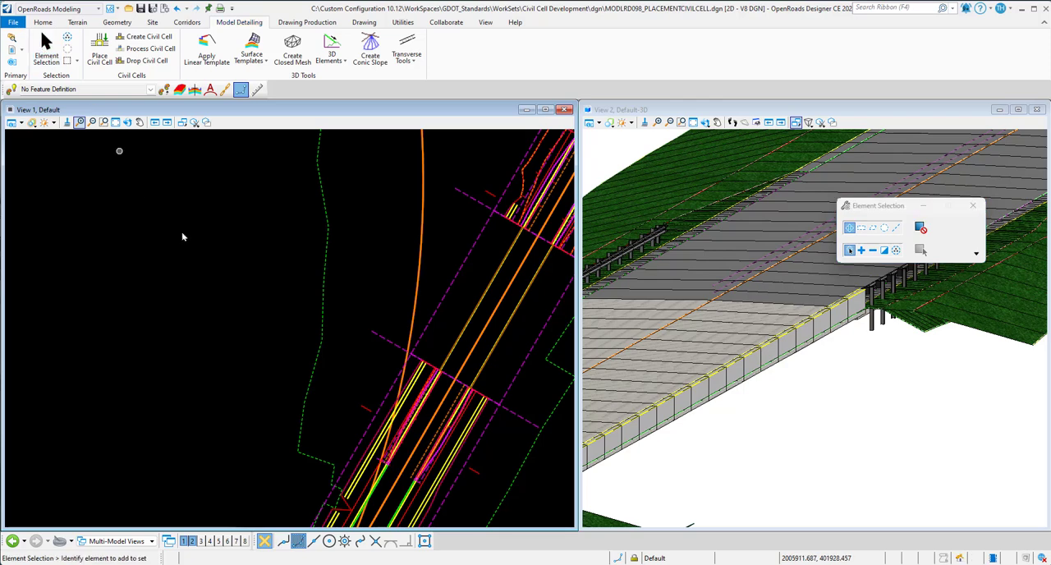
{"action": "scroll", "coordinate": [287, 331], "scroll_direction": "down", "scroll_amount": 4}
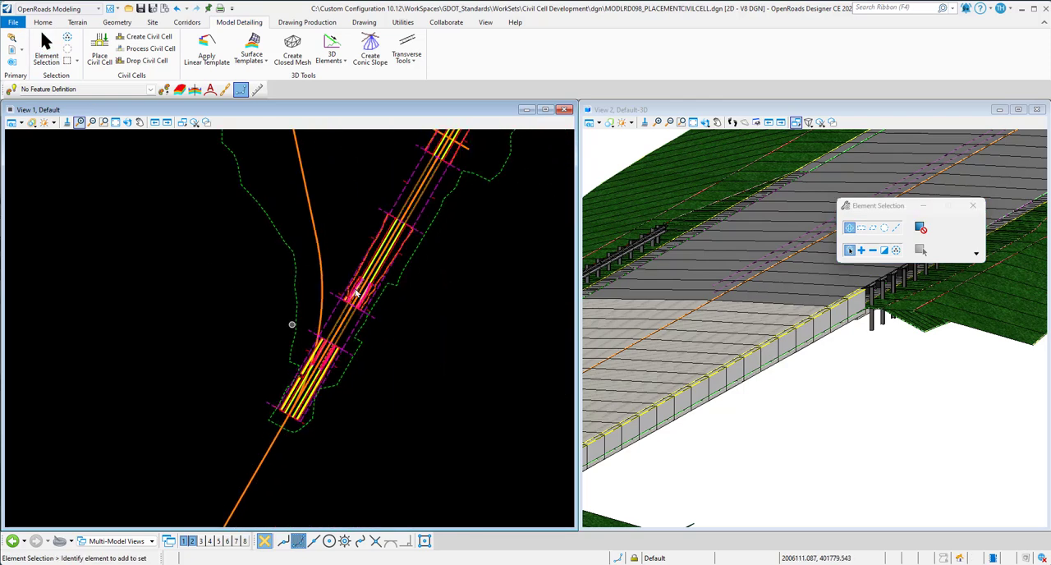
{"action": "scroll", "coordinate": [444, 146], "scroll_direction": "up", "scroll_amount": 2}
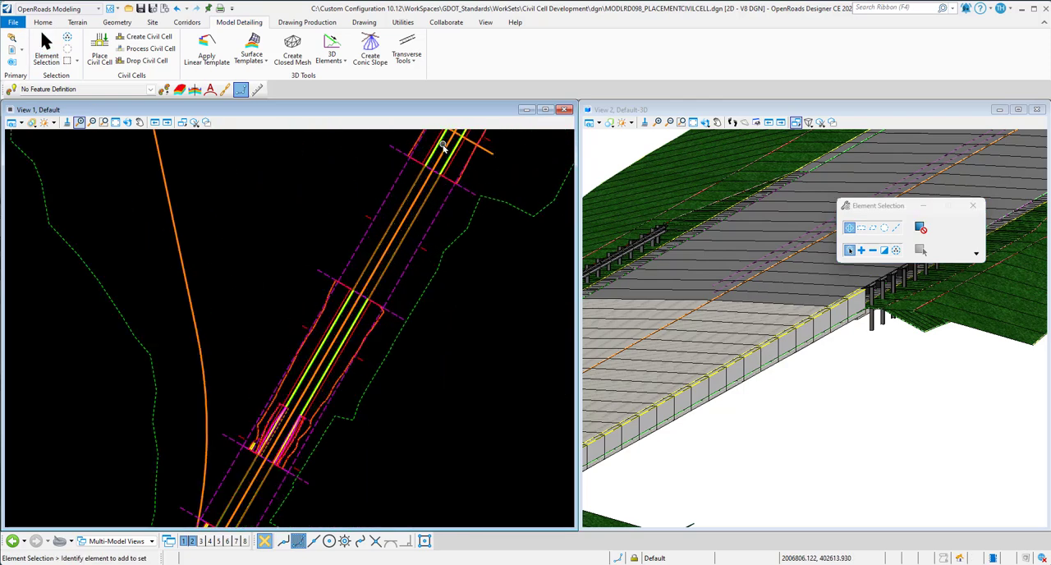
{"action": "scroll", "coordinate": [438, 165], "scroll_direction": "up", "scroll_amount": 2}
{"action": "scroll", "coordinate": [323, 371], "scroll_direction": "up", "scroll_amount": 2}
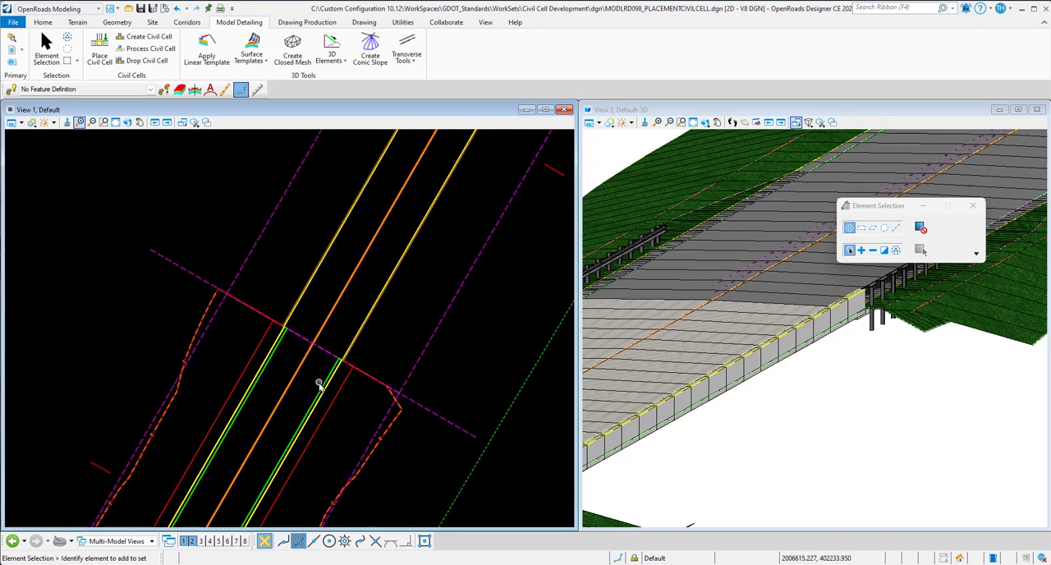
{"action": "scroll", "coordinate": [825, 367], "scroll_direction": "down", "scroll_amount": 4}
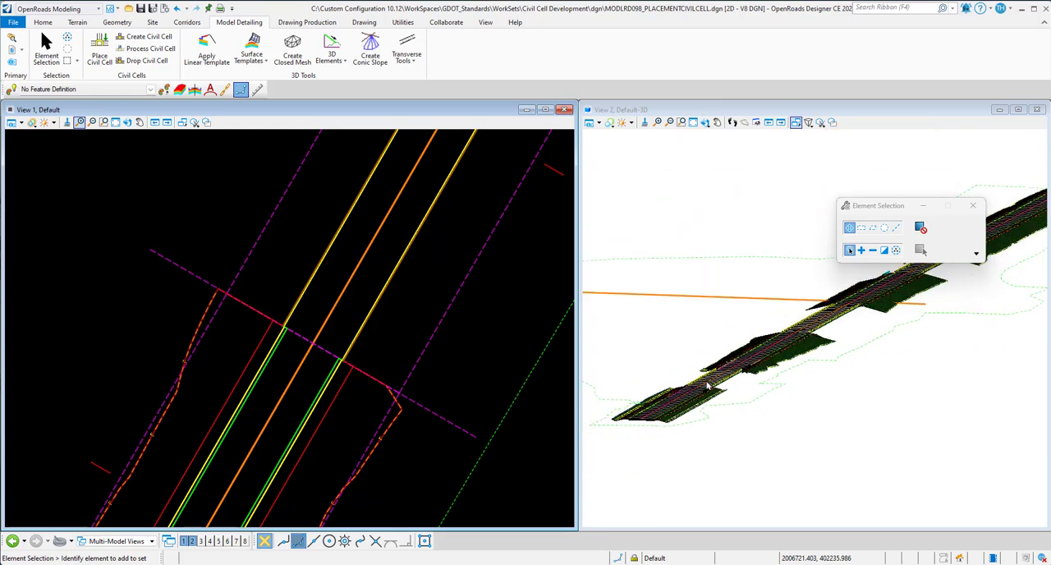
{"action": "scroll", "coordinate": [819, 332], "scroll_direction": "up", "scroll_amount": 2}
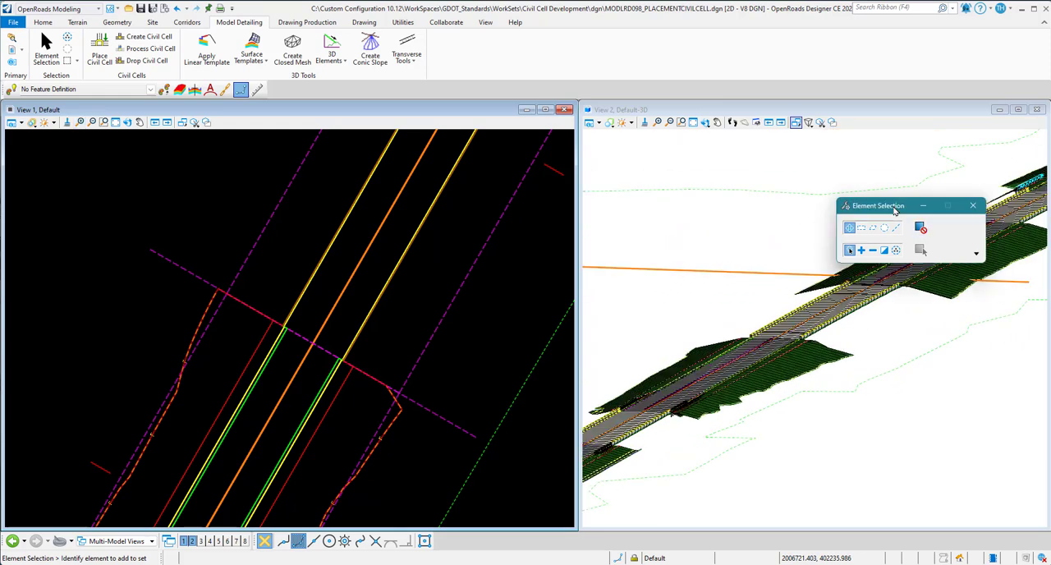
{"action": "left_click_drag", "start_coordinate": [895, 211], "coordinate": [747, 175]}
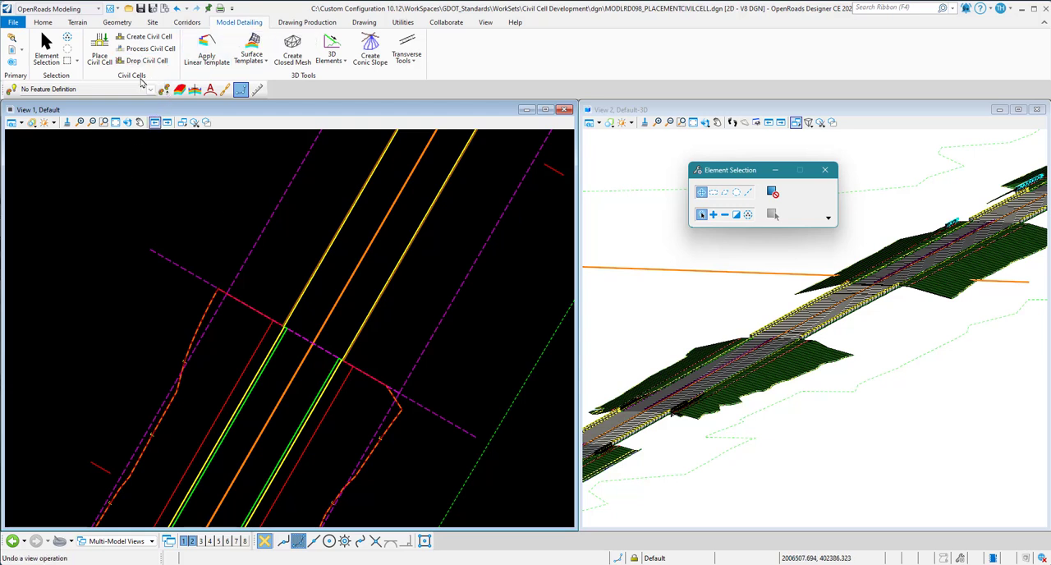
Step: Start Place Civil Cell with Guardrail Terminal Type 12A - Asphalt Shoulder Full Depth (Left) from GDOT_GuardRail Type 12A.dgnlib
{"action": "left_click", "coordinate": [103, 62]}
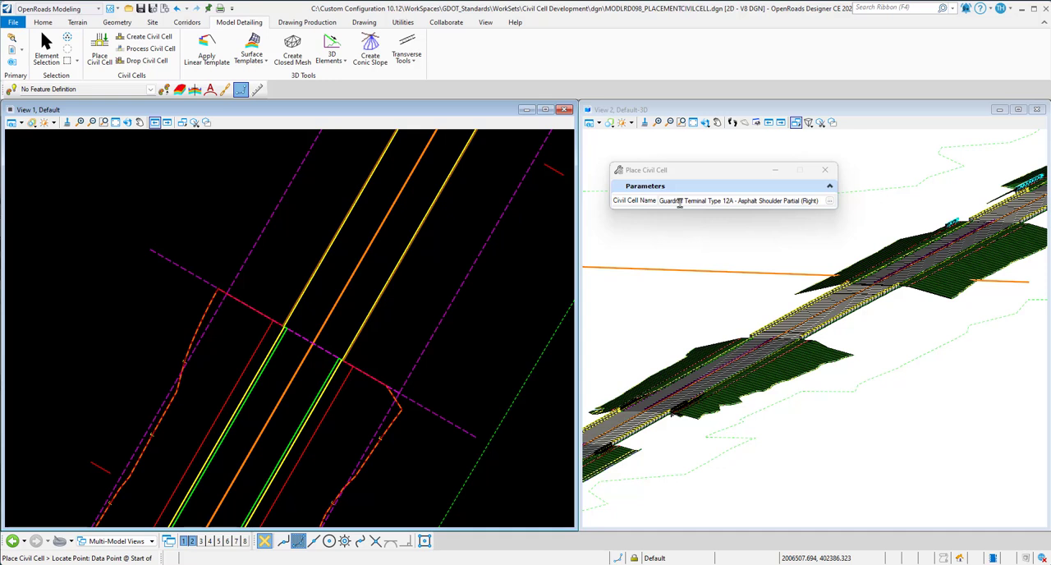
{"action": "left_click", "coordinate": [830, 202]}
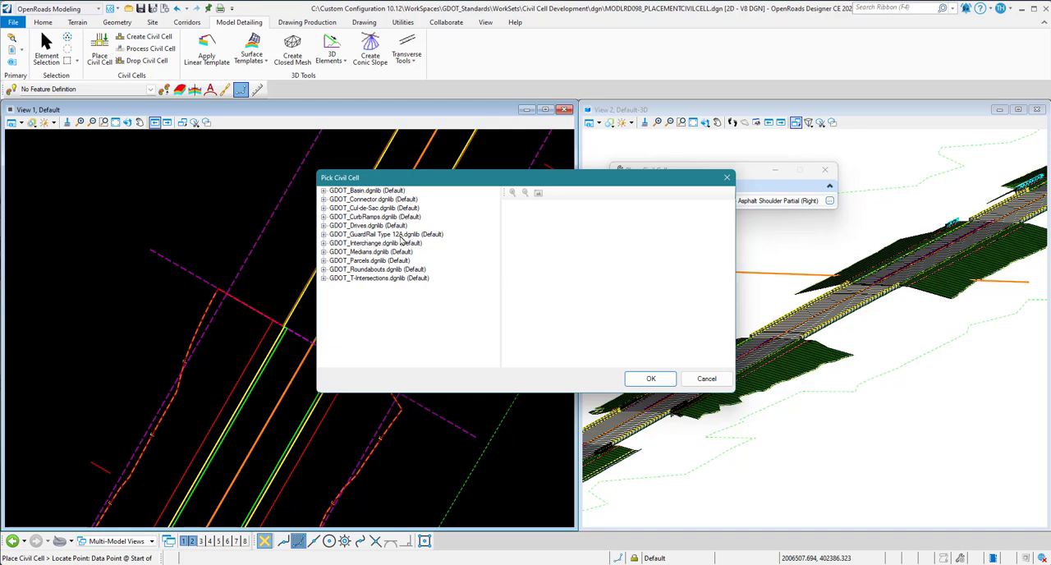
{"action": "left_click", "coordinate": [324, 235]}
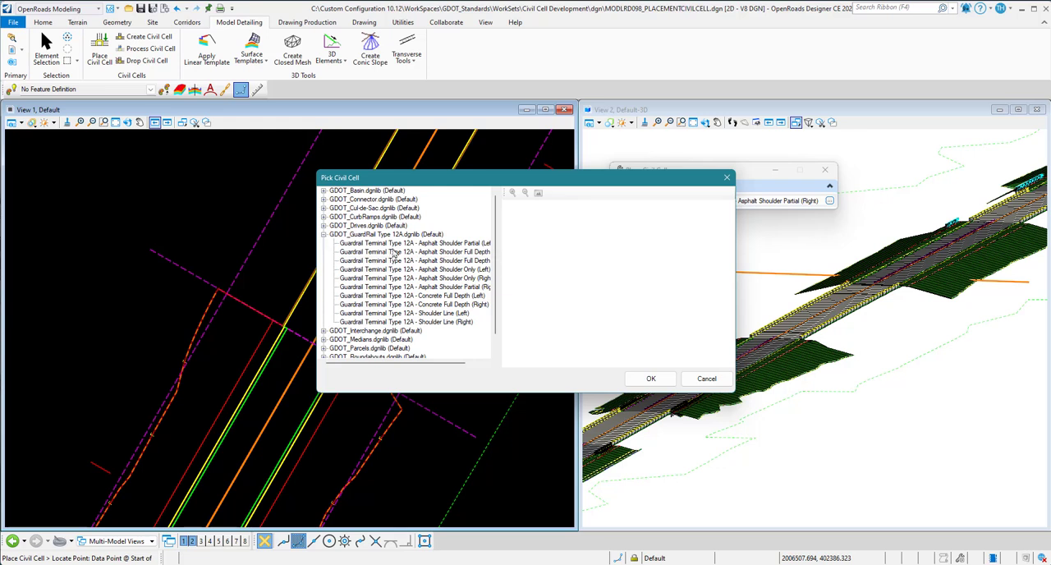
{"action": "left_click_drag", "start_coordinate": [498, 304], "coordinate": [602, 313]}
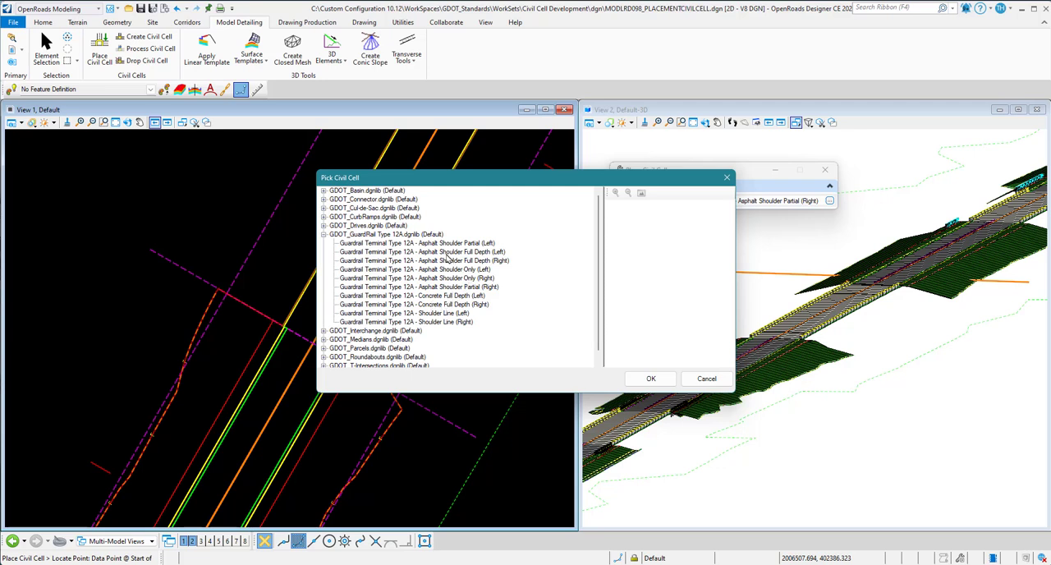
{"action": "left_click", "coordinate": [481, 253]}
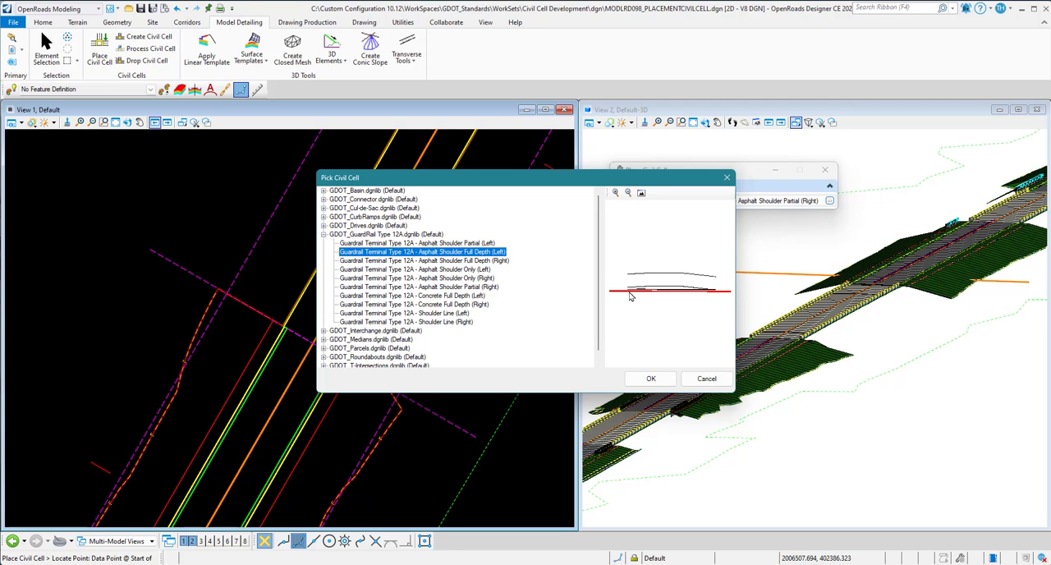
{"action": "left_click", "coordinate": [651, 379]}
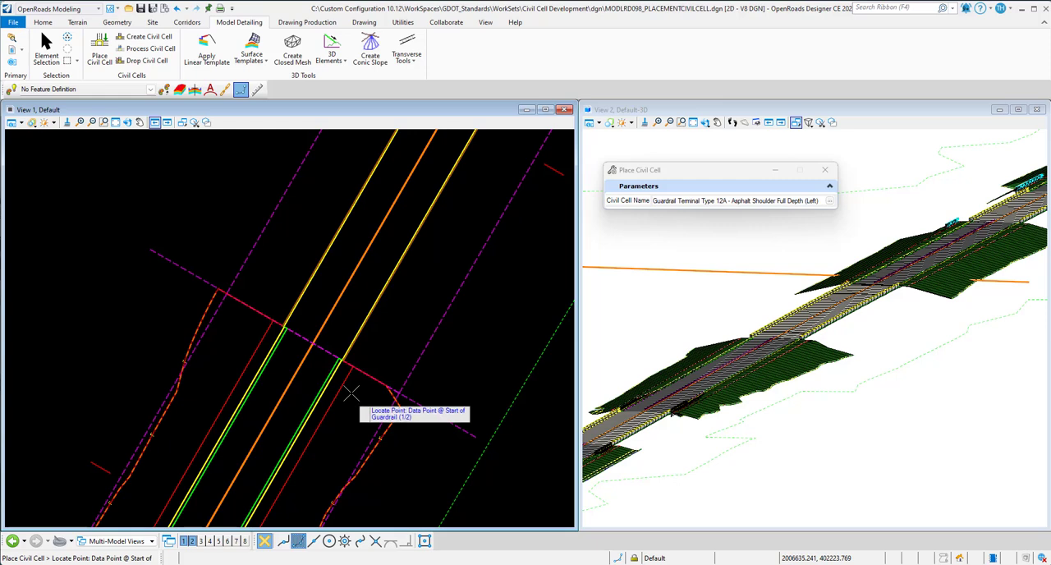
Step: Set the guardrail start at the R_EP0 edge-of-pavement endpoint by the bridge and use R_EP0 as the mainline shoulder line
{"action": "scroll", "coordinate": [343, 367], "scroll_direction": "up", "scroll_amount": 1}
{"action": "scroll", "coordinate": [343, 367], "scroll_direction": "up", "scroll_amount": 2}
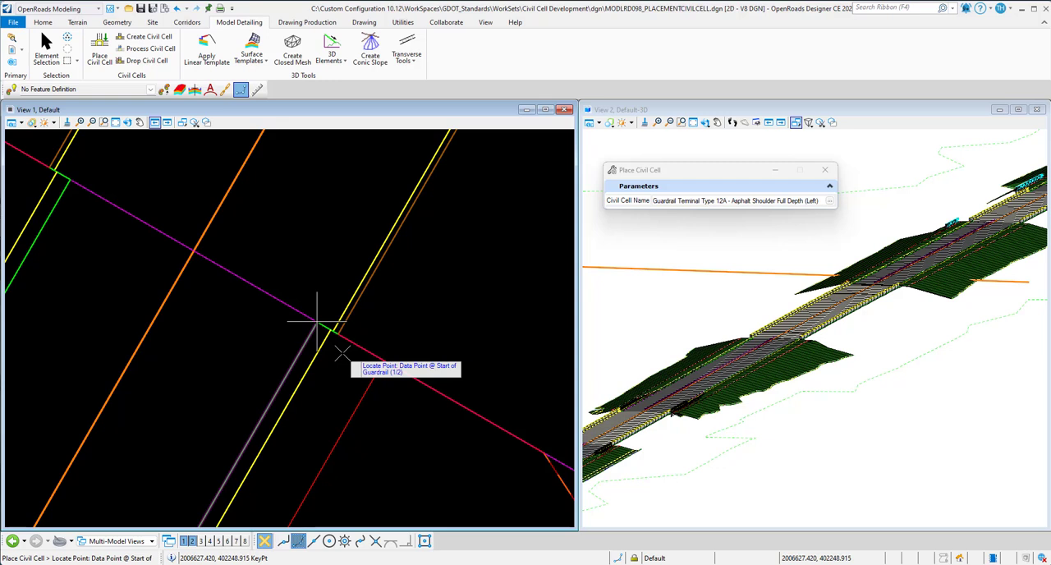
{"action": "left_click", "coordinate": [342, 353]}
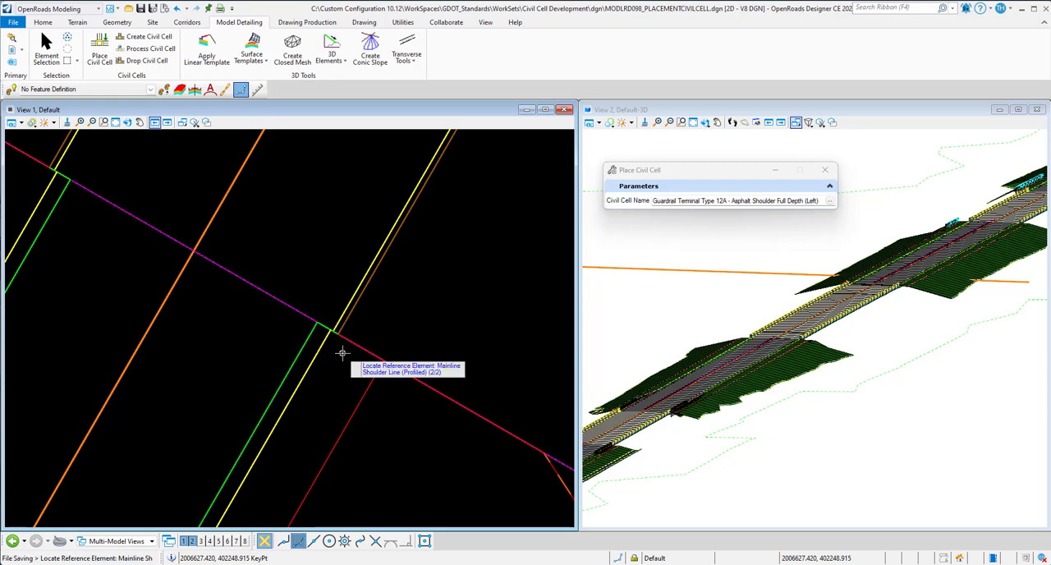
{"action": "left_click", "coordinate": [296, 362]}
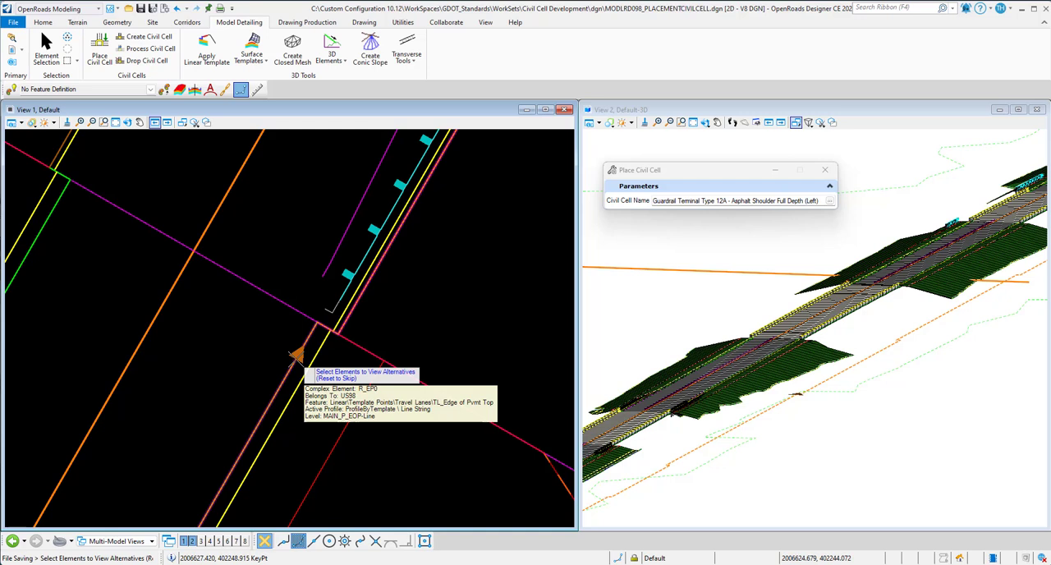
Step: Flip the guardrail to run along the approach roadway away from the bridge and accept the placement without clipping corridors
{"action": "left_click", "coordinate": [296, 359]}
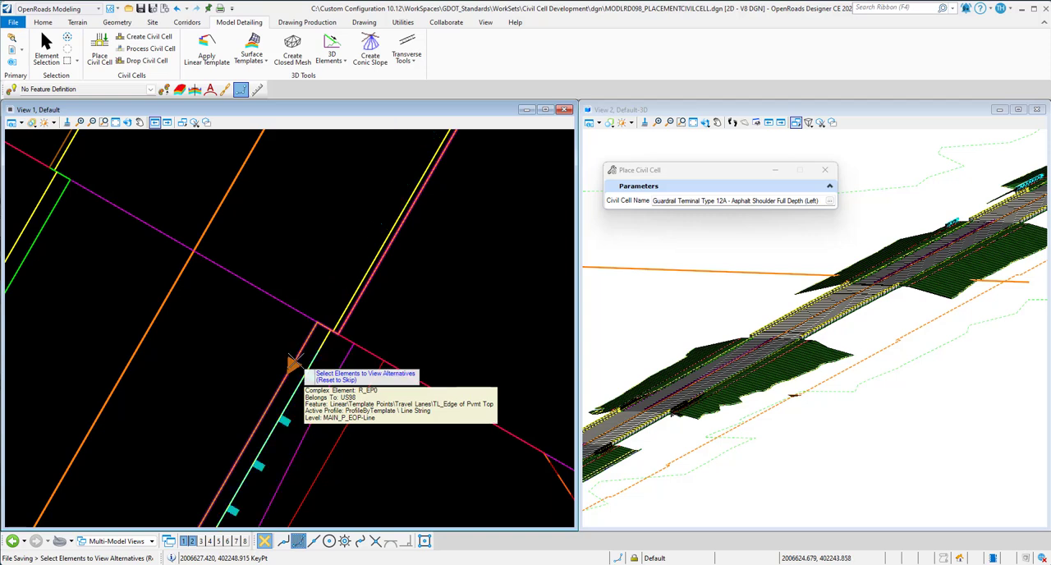
{"action": "scroll", "coordinate": [296, 360], "scroll_direction": "down", "scroll_amount": 2}
{"action": "scroll", "coordinate": [393, 326], "scroll_direction": "down", "scroll_amount": 2}
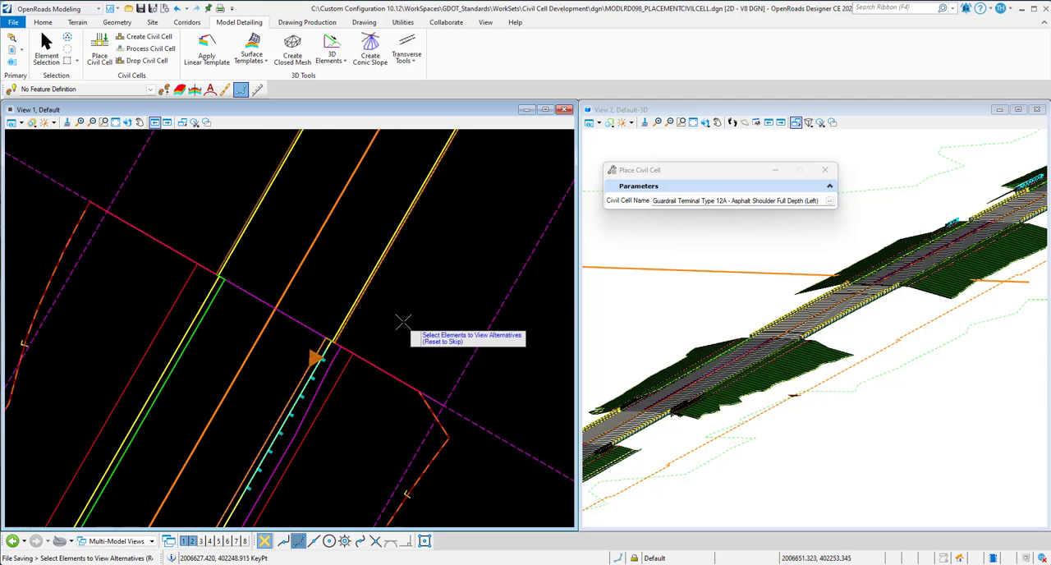
{"action": "scroll", "coordinate": [312, 497], "scroll_direction": "up", "scroll_amount": 2}
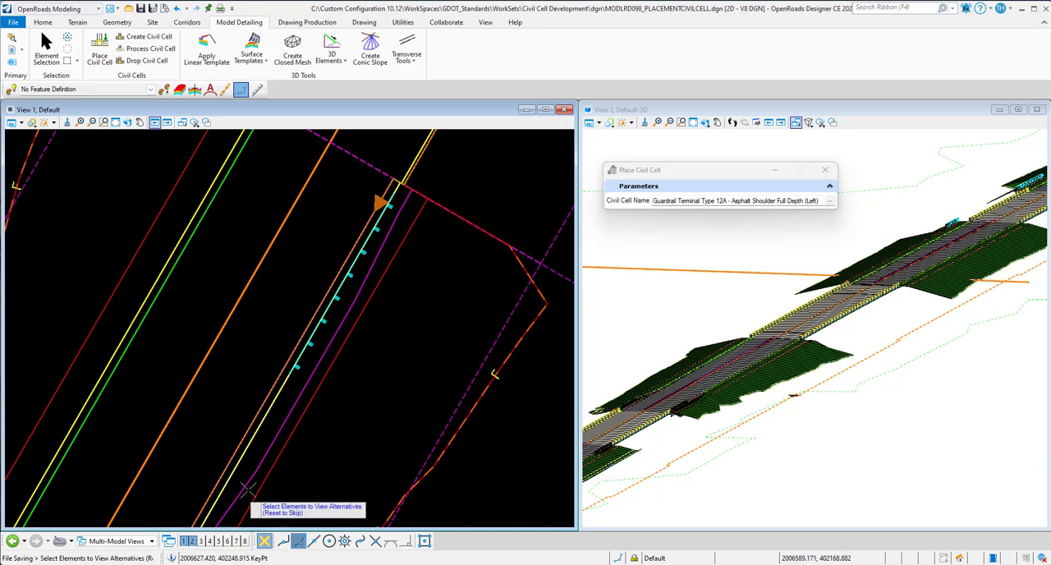
{"action": "right_click", "coordinate": [330, 440]}
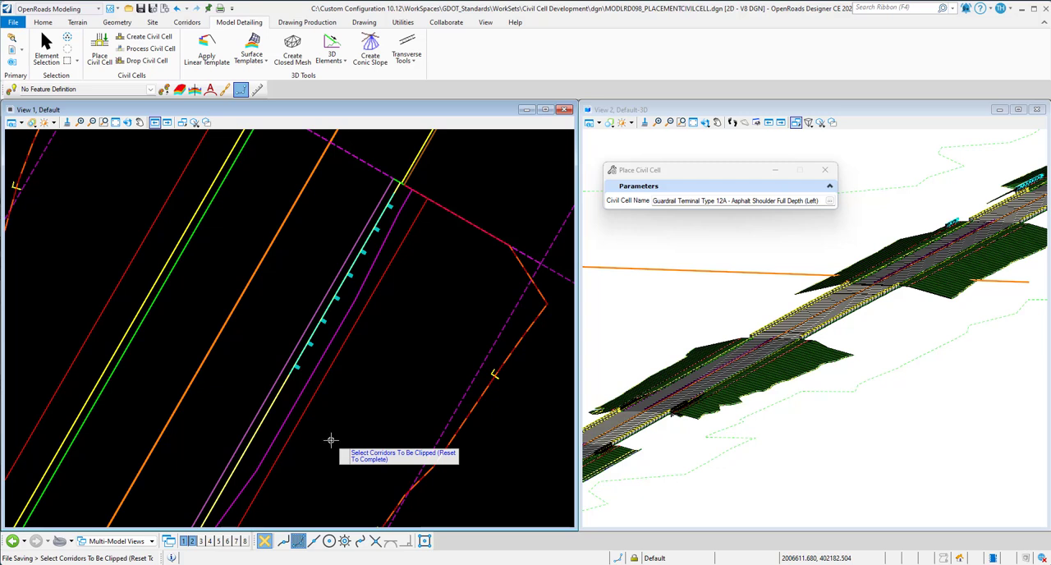
{"action": "right_click", "coordinate": [330, 441]}
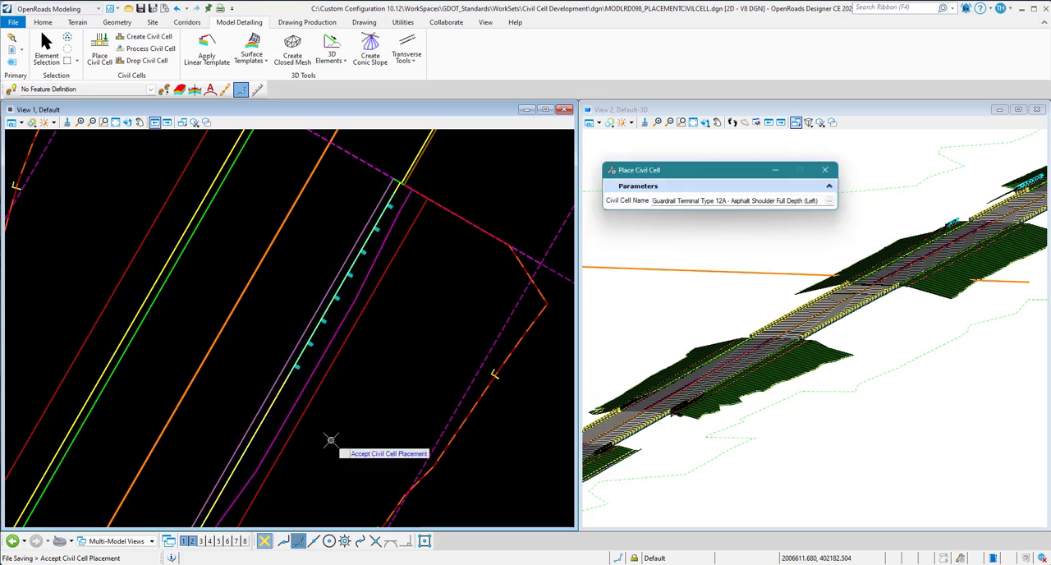
{"action": "left_click", "coordinate": [330, 441]}
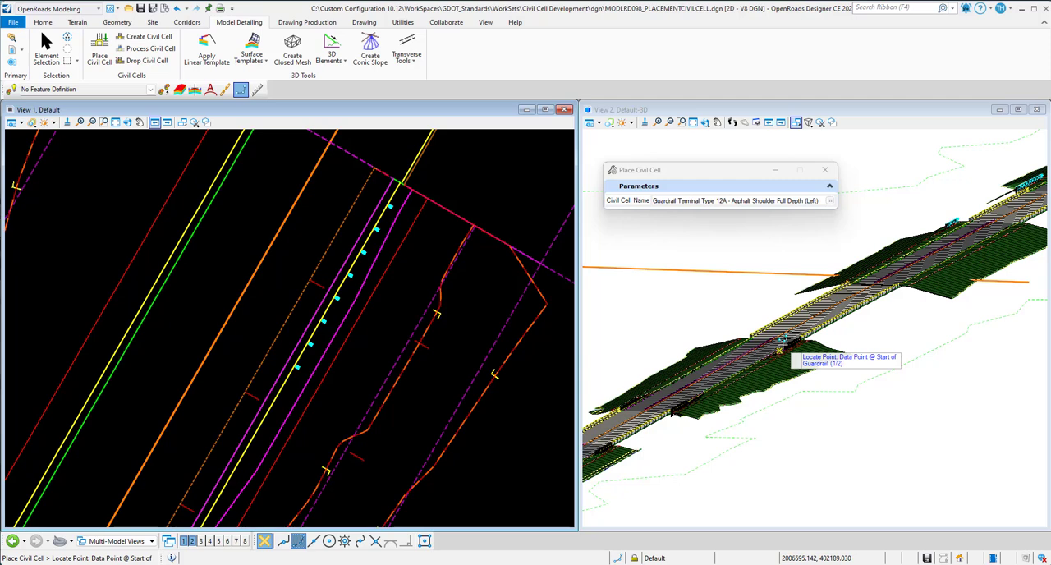
Step: Inspect the newly placed guardrail terminal and its asphalt shoulder at the bridge end in the 3D view
{"action": "scroll", "coordinate": [780, 349], "scroll_direction": "up", "scroll_amount": 8}
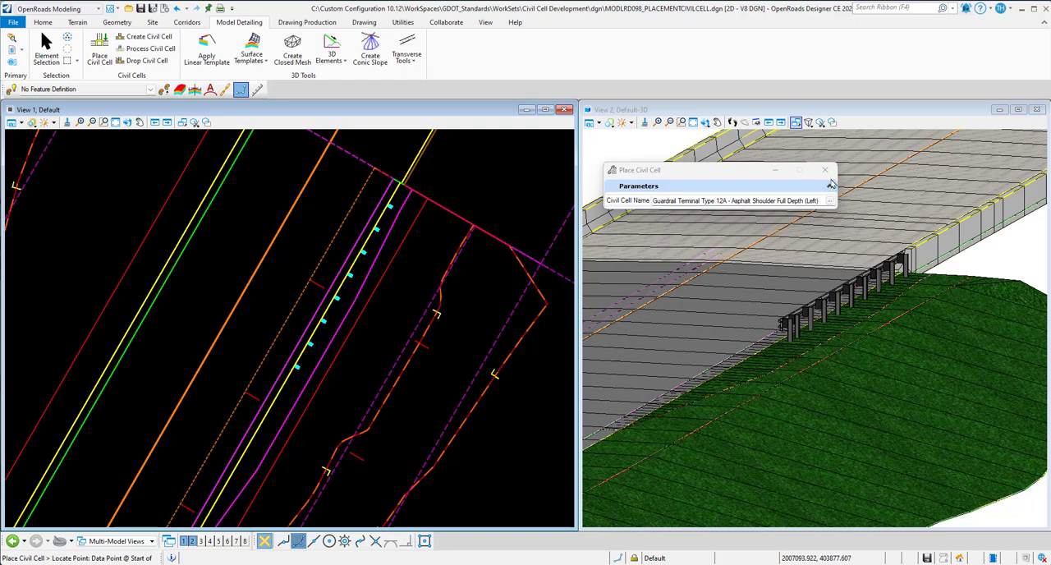
{"action": "left_click", "coordinate": [705, 123]}
{"action": "left_click_drag", "start_coordinate": [772, 377], "coordinate": [796, 380]}
{"action": "right_click", "coordinate": [727, 361]}
{"action": "scroll", "coordinate": [981, 376], "scroll_direction": "down", "scroll_amount": 2}
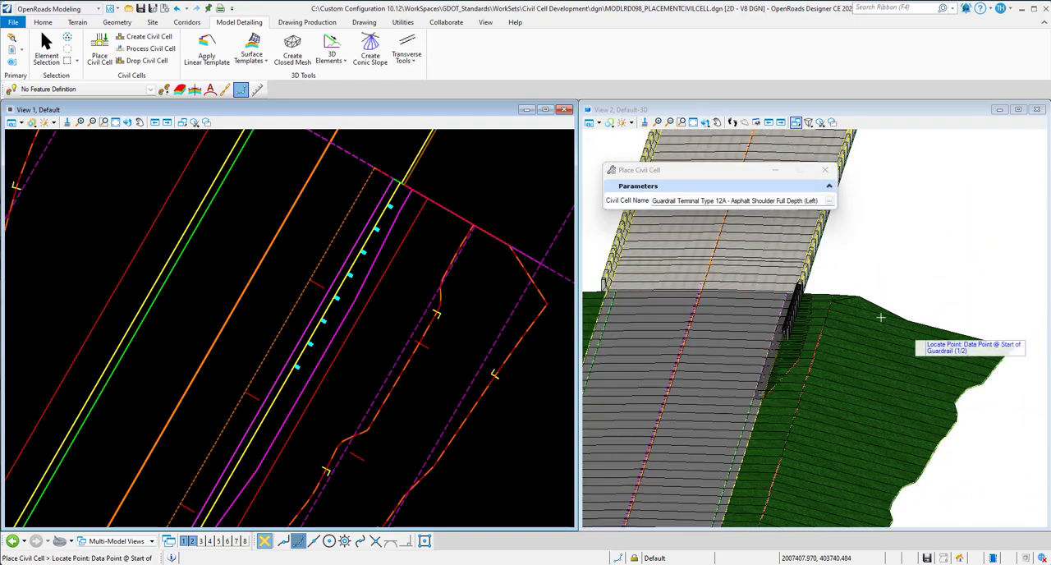
{"action": "scroll", "coordinate": [796, 292], "scroll_direction": "up", "scroll_amount": 3}
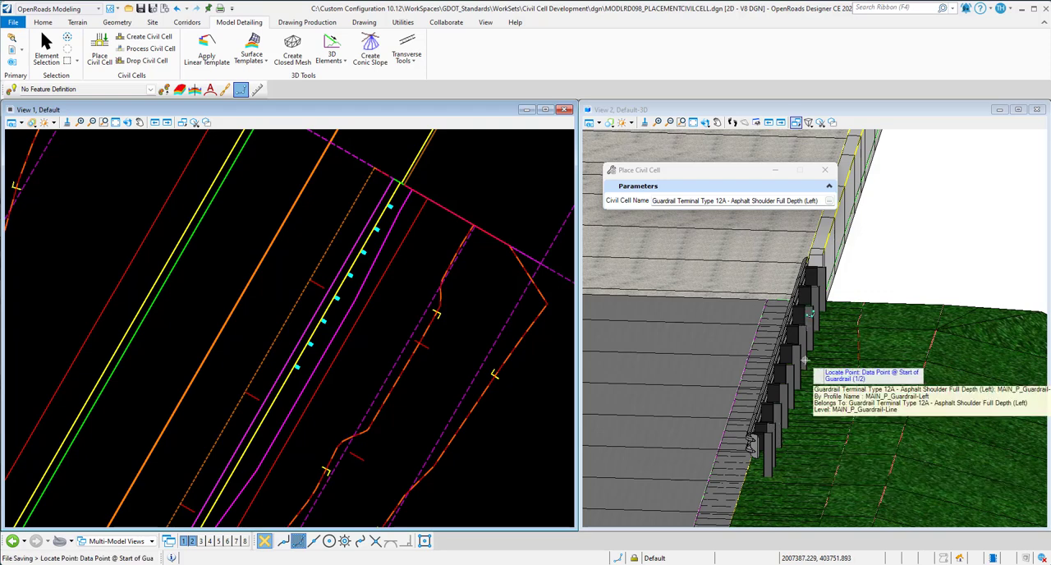
{"action": "scroll", "coordinate": [810, 411], "scroll_direction": "down", "scroll_amount": 1}
{"action": "scroll", "coordinate": [810, 410], "scroll_direction": "down", "scroll_amount": 1}
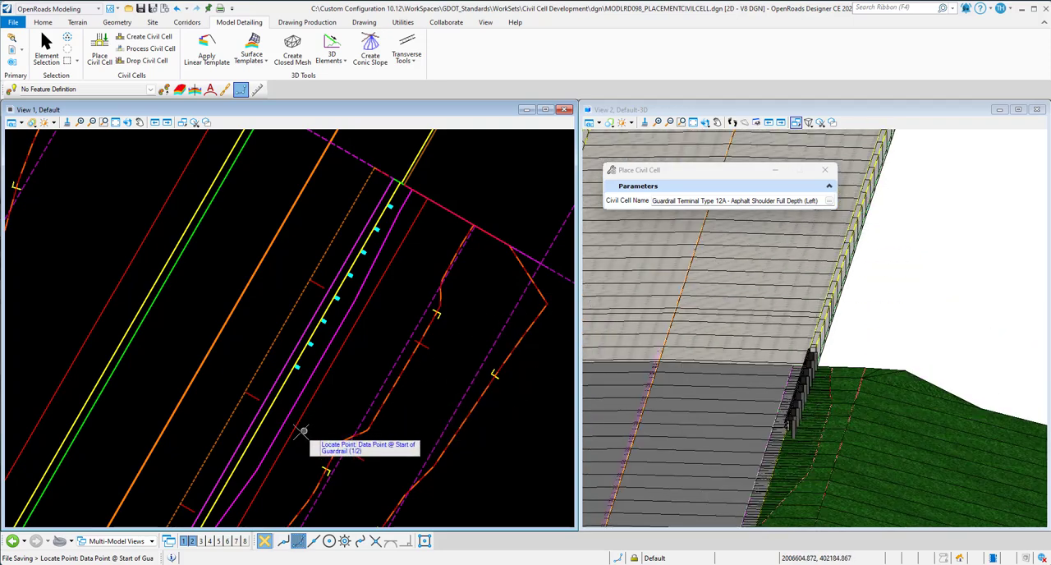
Step: Set the next guardrail's start at the L_EP0 endpoint at the bridge's opposite end and use L_EP0 as the mainline shoulder line
{"action": "scroll", "coordinate": [300, 439], "scroll_direction": "down", "scroll_amount": 2}
{"action": "scroll", "coordinate": [297, 435], "scroll_direction": "down", "scroll_amount": 2}
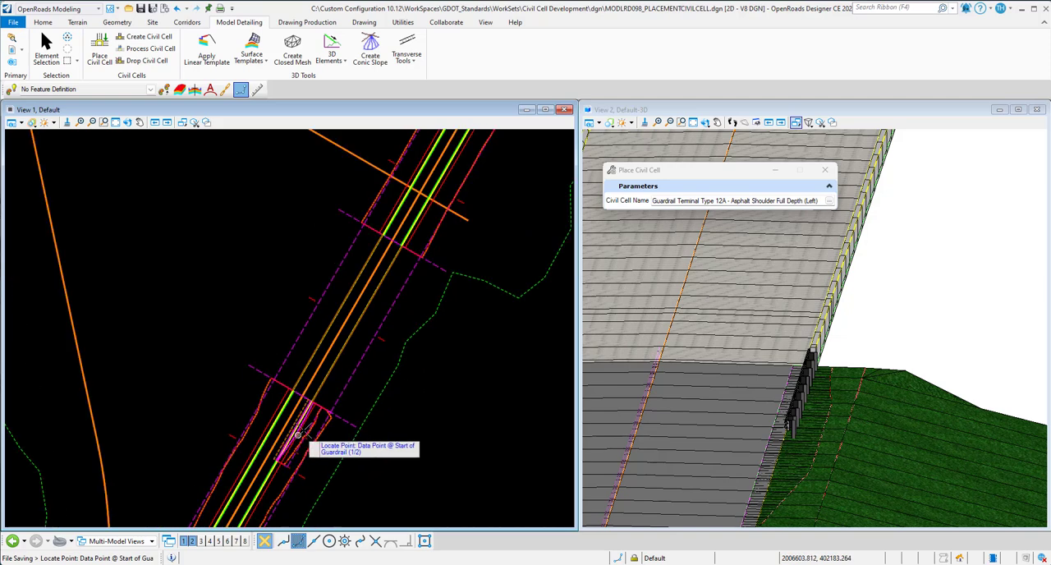
{"action": "scroll", "coordinate": [386, 223], "scroll_direction": "up", "scroll_amount": 3}
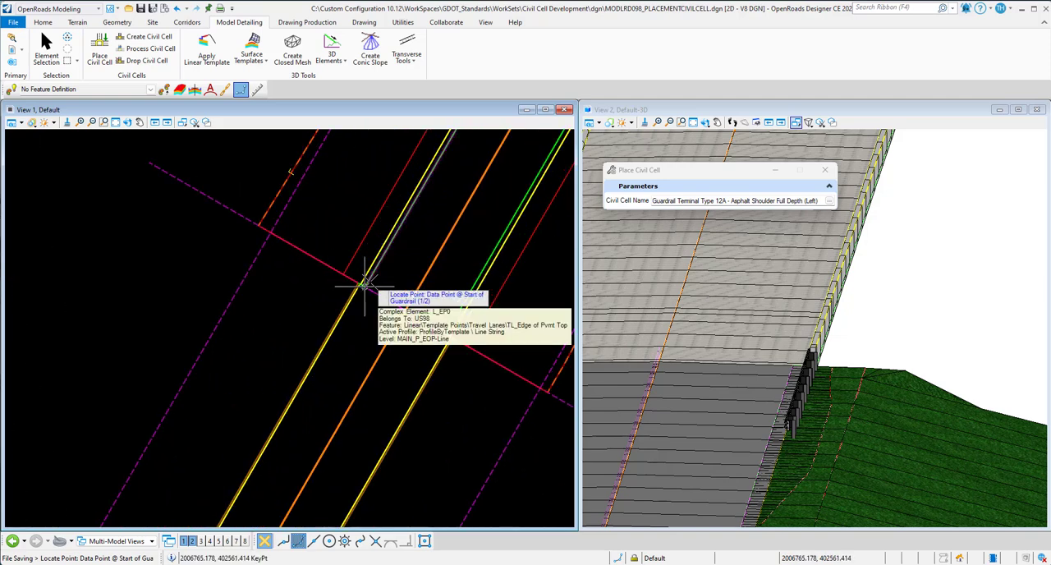
{"action": "left_click", "coordinate": [369, 283]}
{"action": "left_click", "coordinate": [371, 281]}
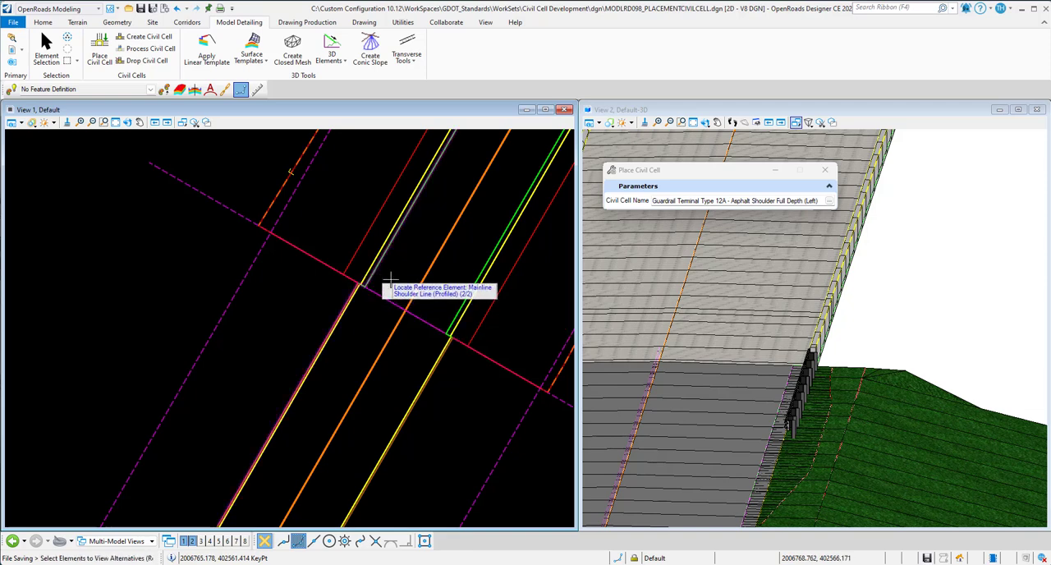
{"action": "left_click", "coordinate": [391, 279]}
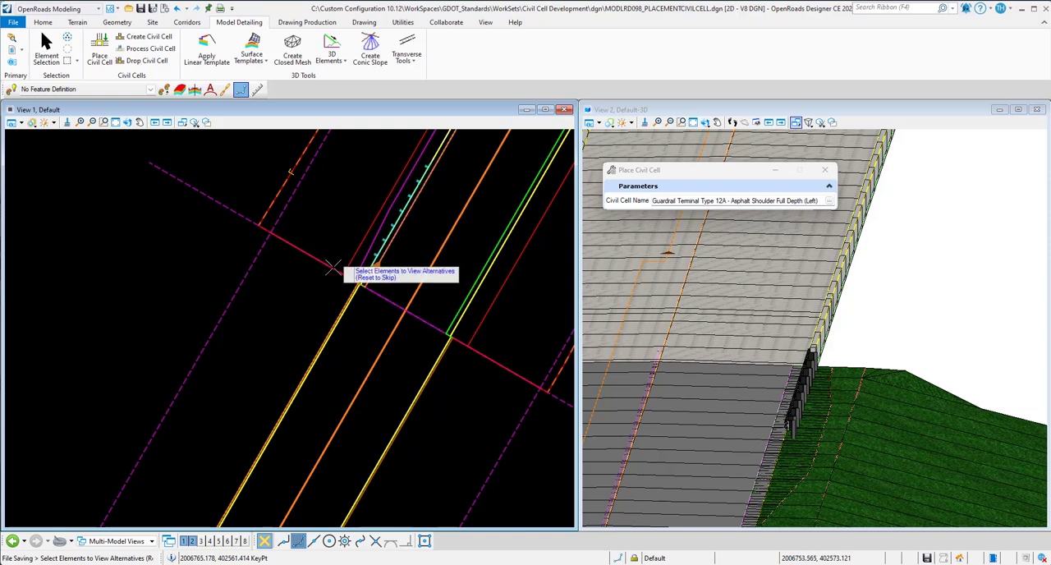
Step: Keep the previewed guardrail direction away from the bridge and accept the civil cell placement without clipping any corridors
{"action": "scroll", "coordinate": [282, 352], "scroll_direction": "down", "scroll_amount": 2}
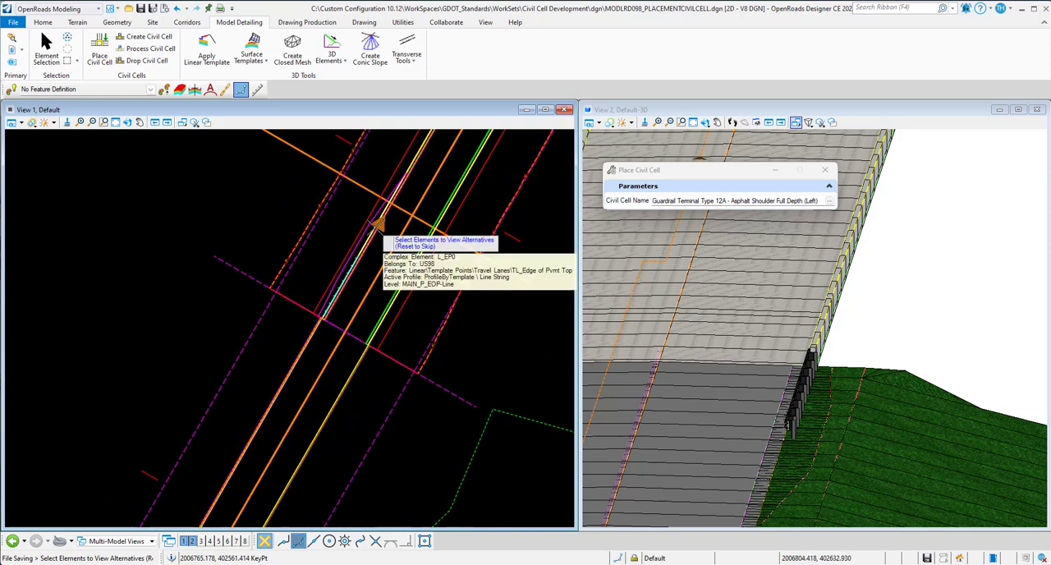
{"action": "scroll", "coordinate": [365, 263], "scroll_direction": "up", "scroll_amount": 1}
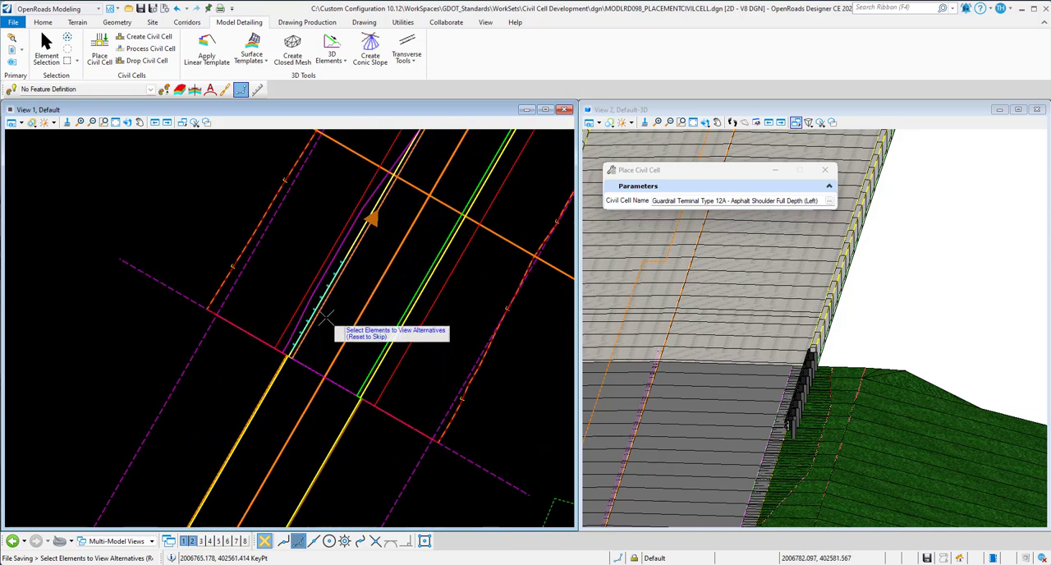
{"action": "scroll", "coordinate": [326, 316], "scroll_direction": "up", "scroll_amount": 1}
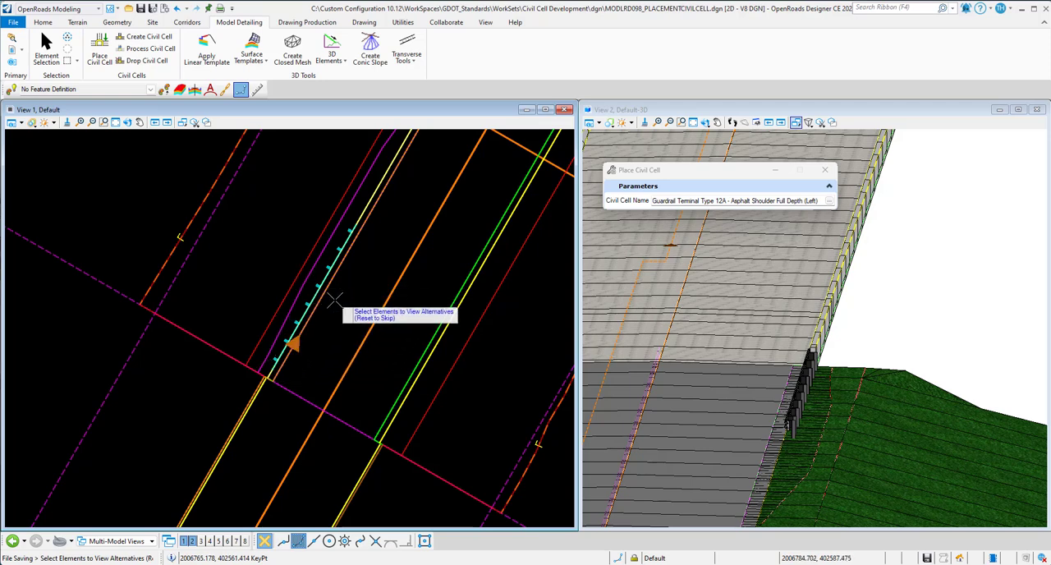
{"action": "right_click", "coordinate": [333, 300]}
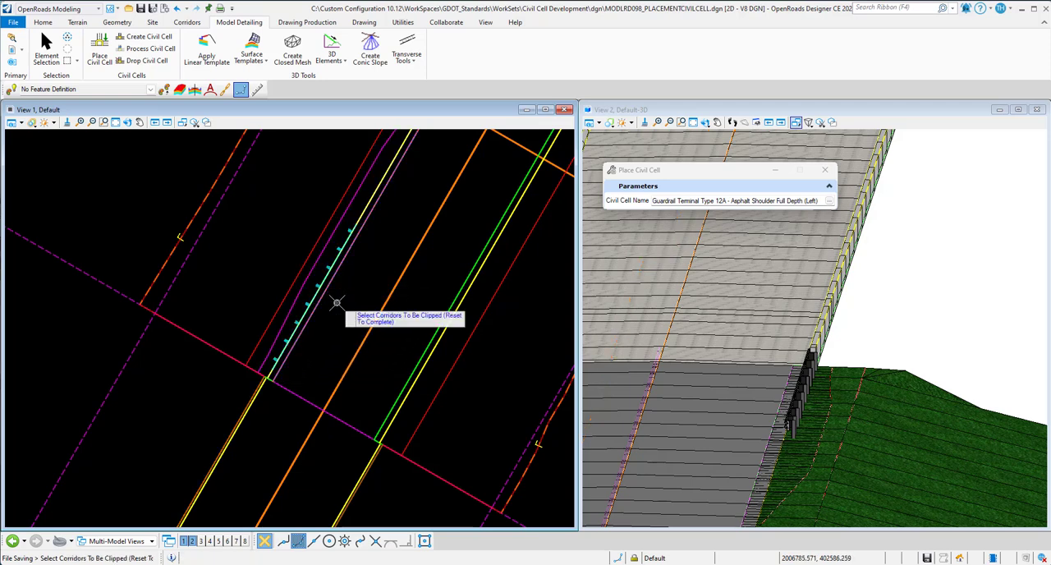
{"action": "right_click", "coordinate": [337, 303]}
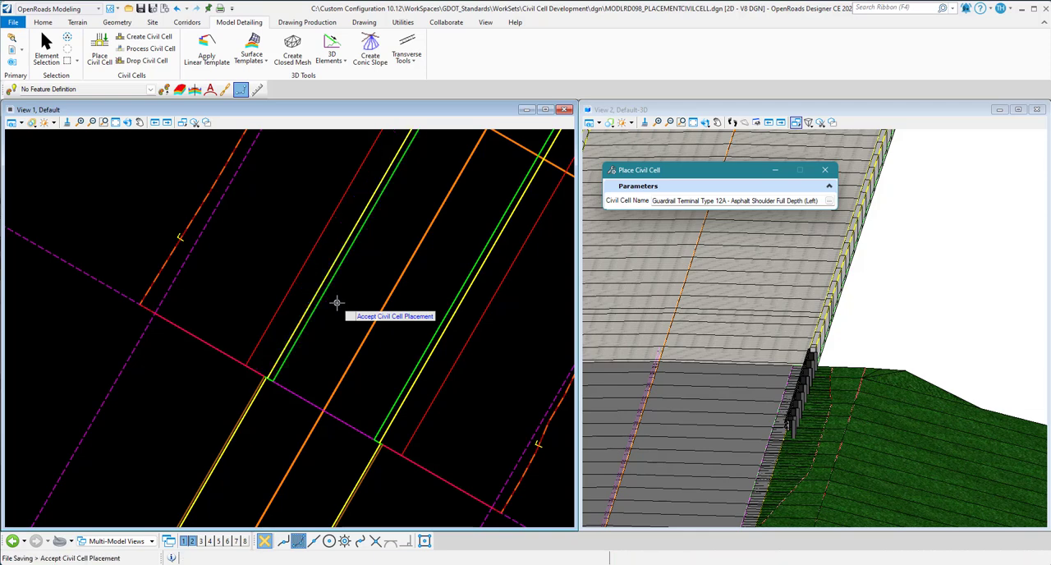
{"action": "left_click", "coordinate": [336, 303]}
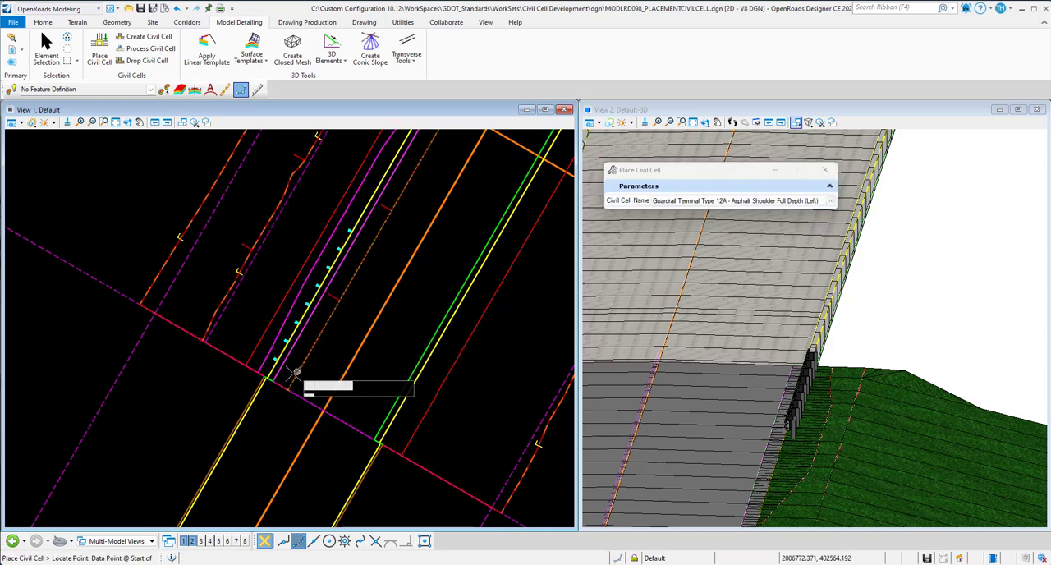
Step: Examine in 3D how the new guardrail terminal on the L_EP0 side meets the bridge barrier and shoulder
{"action": "scroll", "coordinate": [846, 371], "scroll_direction": "down", "scroll_amount": 2}
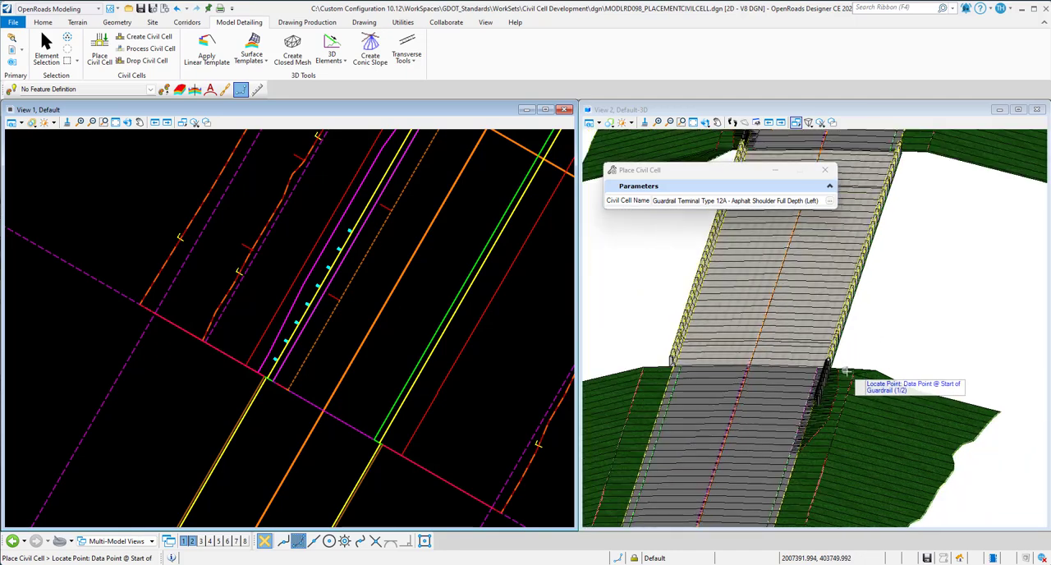
{"action": "scroll", "coordinate": [846, 371], "scroll_direction": "down", "scroll_amount": 4}
{"action": "scroll", "coordinate": [824, 313], "scroll_direction": "up", "scroll_amount": 2}
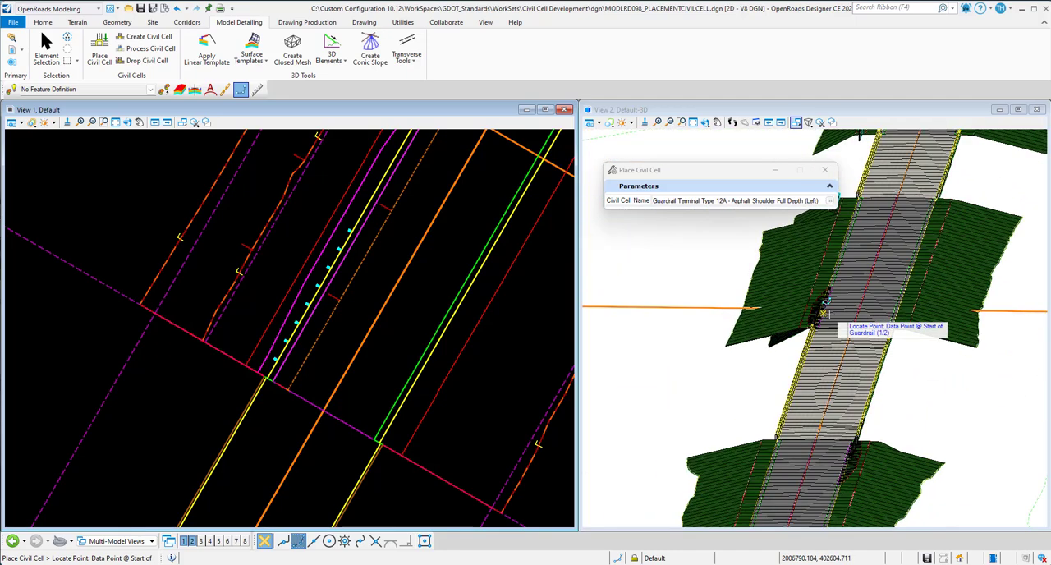
{"action": "scroll", "coordinate": [824, 313], "scroll_direction": "up", "scroll_amount": 5}
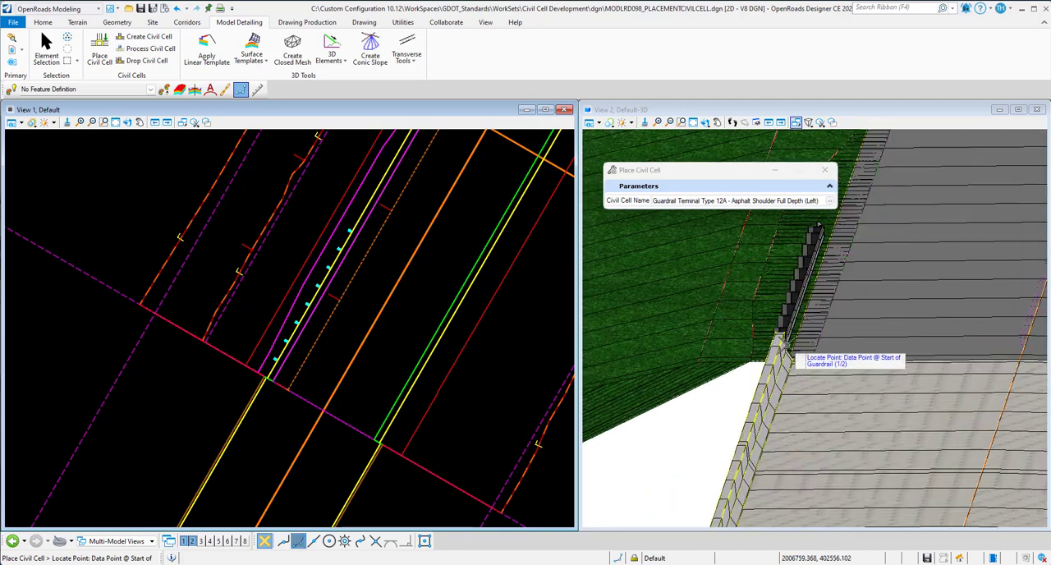
{"action": "scroll", "coordinate": [784, 351], "scroll_direction": "up", "scroll_amount": 1}
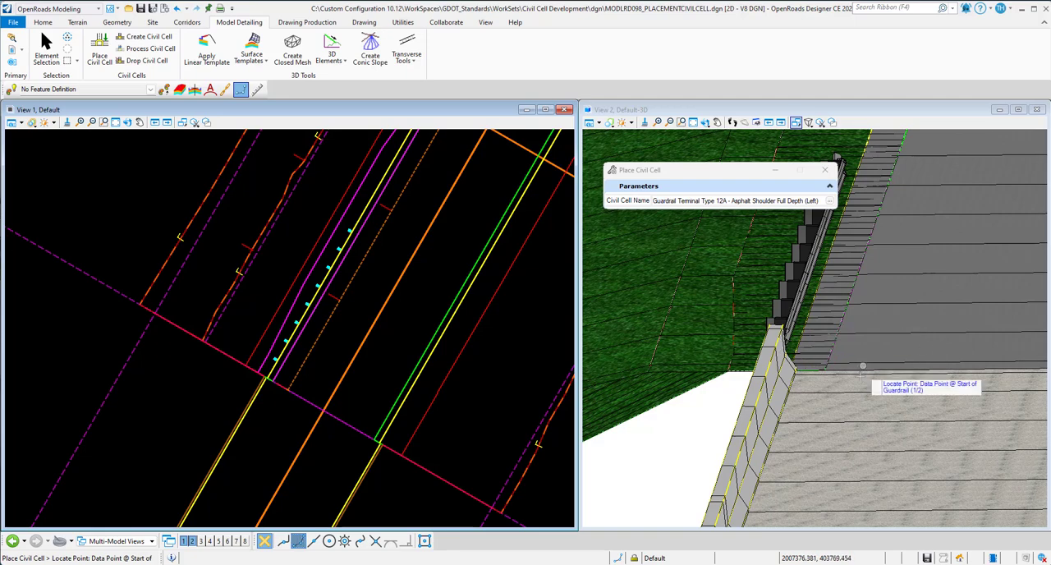
{"action": "scroll", "coordinate": [681, 355], "scroll_direction": "down", "scroll_amount": 2}
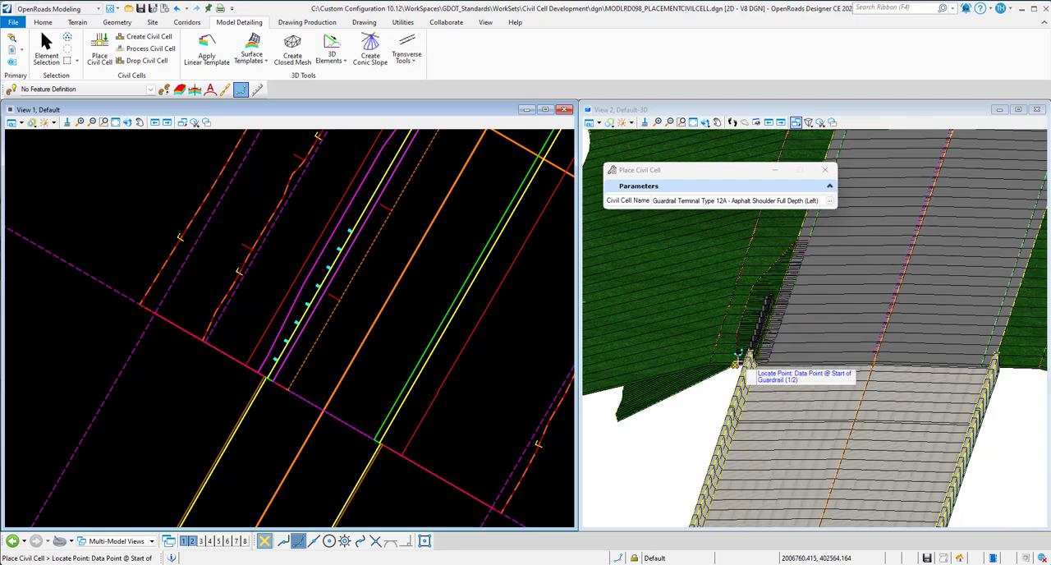
Step: Switch the civil cell to Guardrail Terminal Type 12A - Asphalt Shoulder Full Depth (Right) from GDOT_GuardRail Type 12A.dgnlib
{"action": "left_click", "coordinate": [829, 201]}
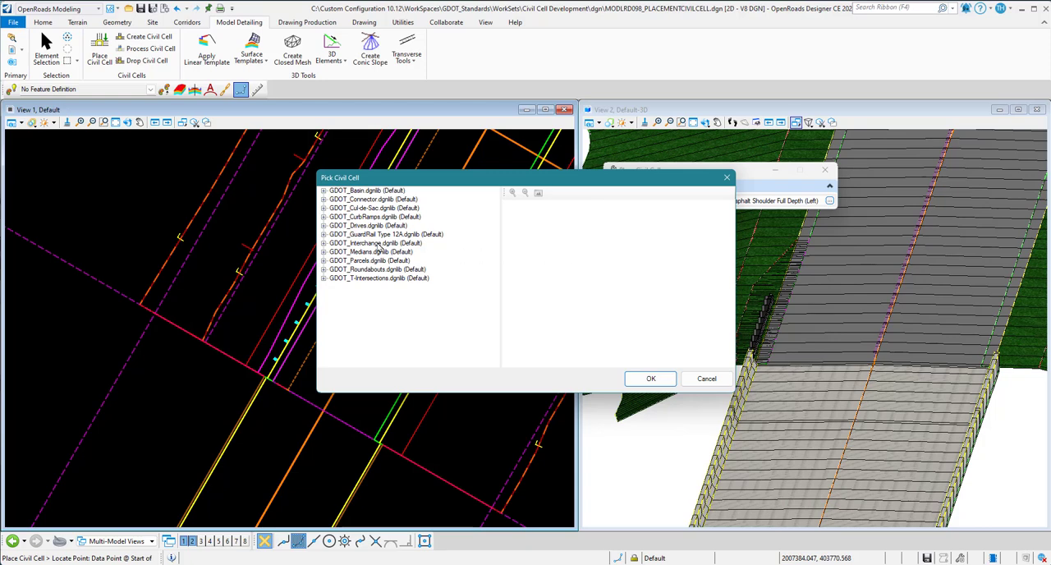
{"action": "left_click", "coordinate": [323, 235]}
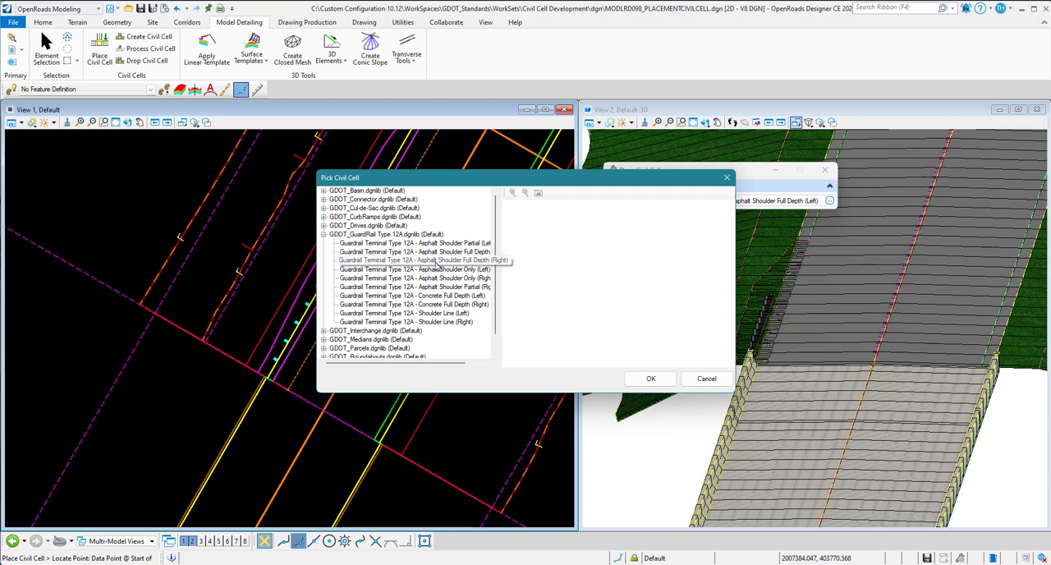
{"action": "left_click", "coordinate": [435, 260]}
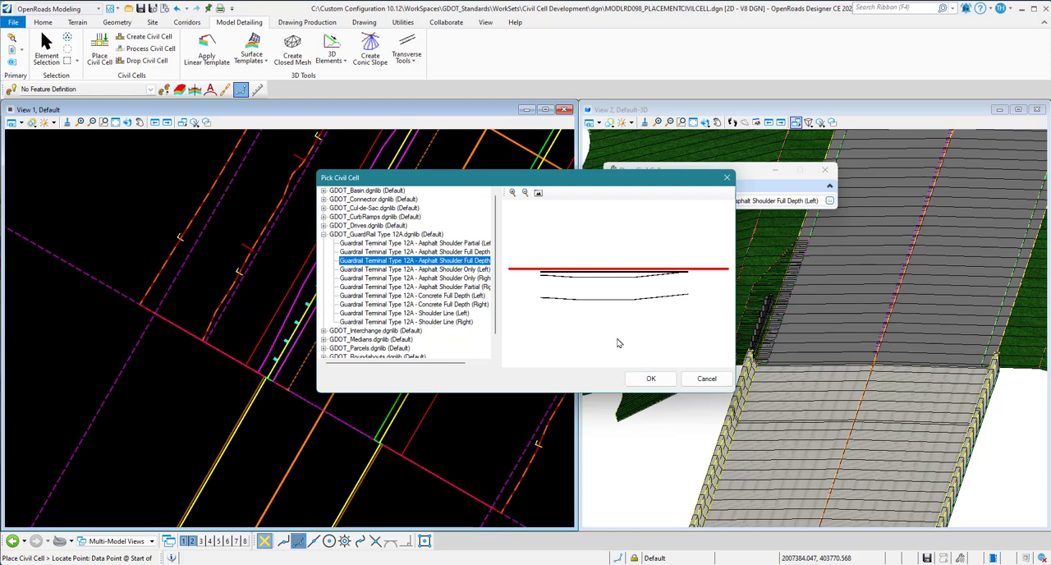
{"action": "left_click", "coordinate": [640, 378]}
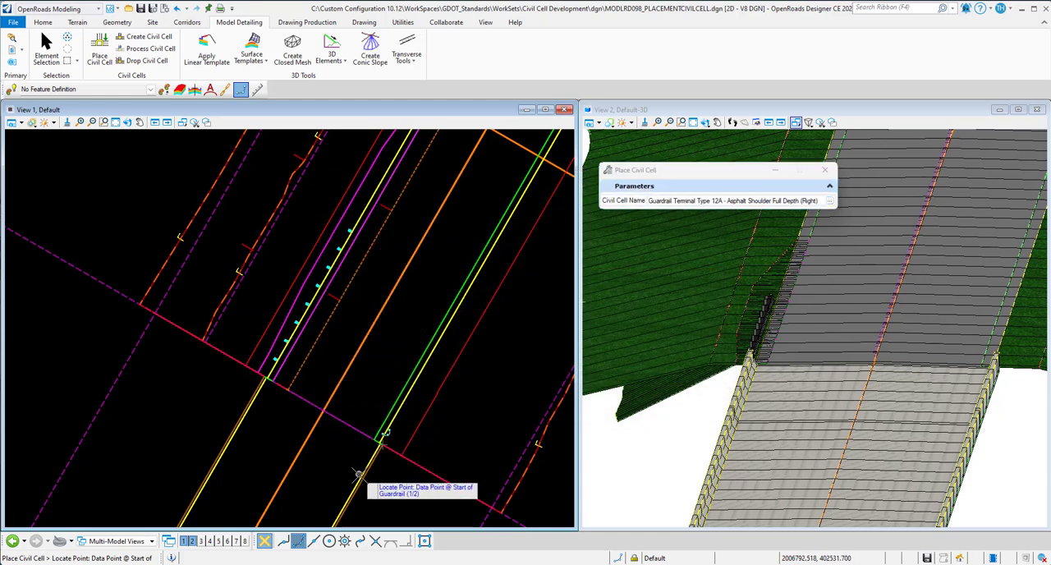
Step: Place the guardrail from the R_EP0 endpoint across the road at the same bridge end along R_EP0, keeping its direction and clipping no corridors
{"action": "scroll", "coordinate": [361, 464], "scroll_direction": "up", "scroll_amount": 2}
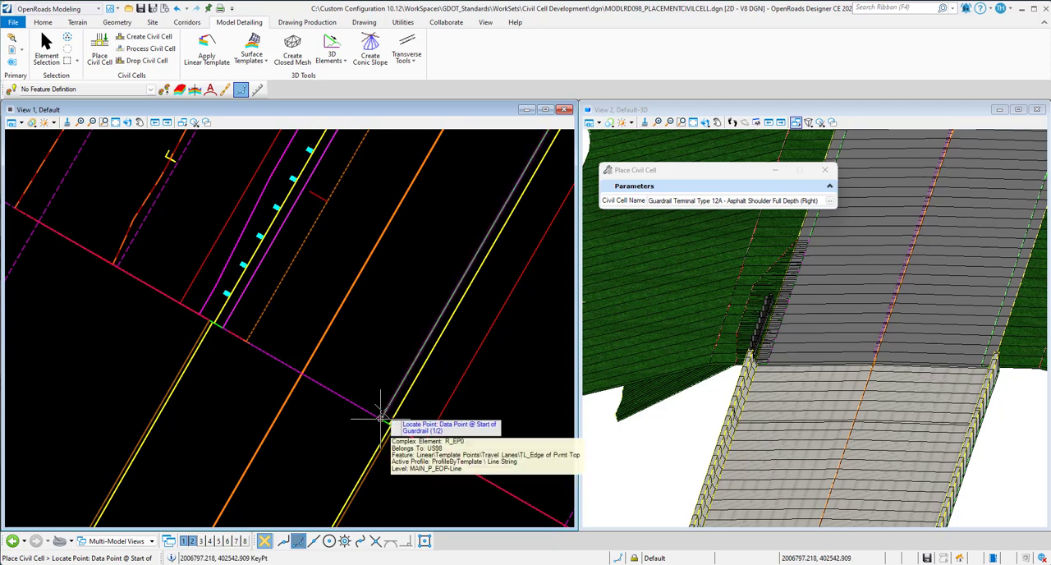
{"action": "left_click", "coordinate": [381, 413]}
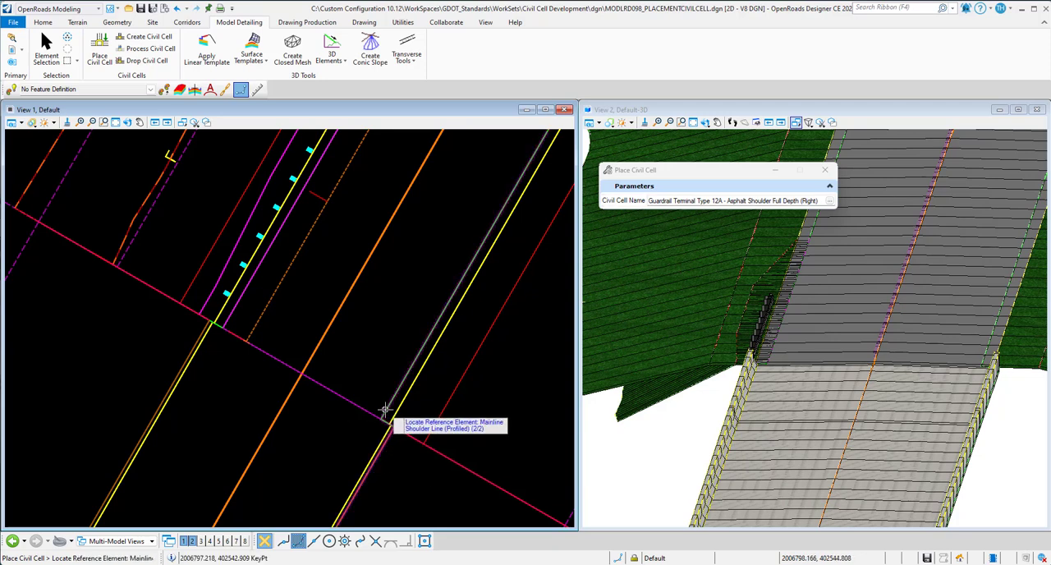
{"action": "left_click", "coordinate": [385, 407]}
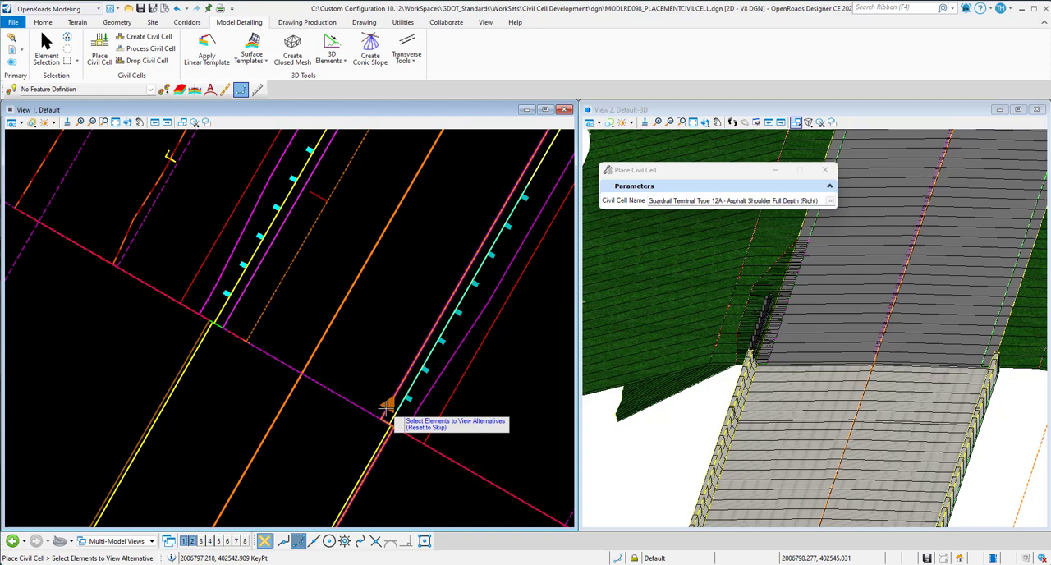
{"action": "right_click", "coordinate": [414, 463]}
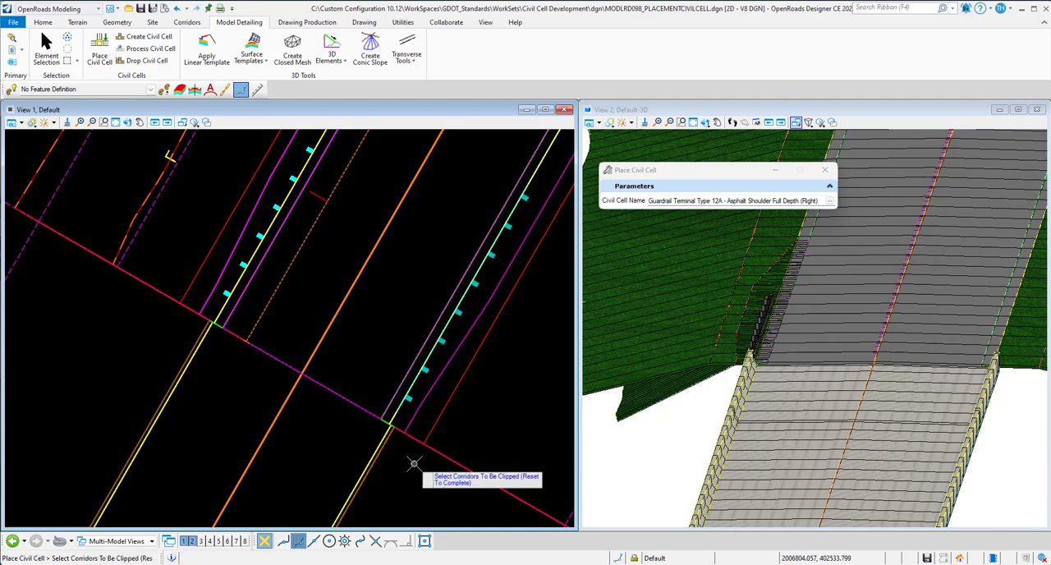
{"action": "right_click", "coordinate": [414, 464]}
{"action": "left_click", "coordinate": [413, 463]}
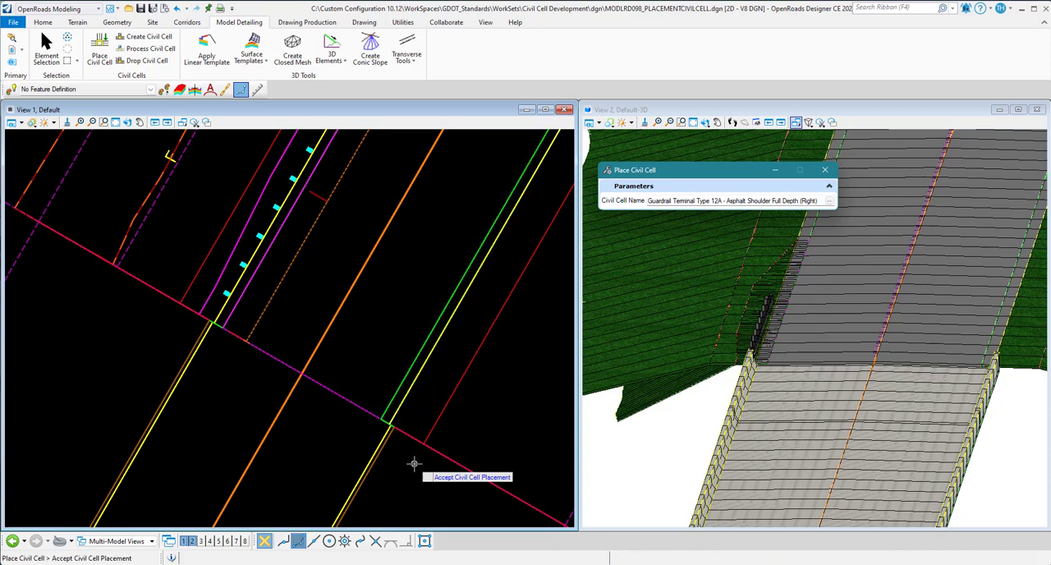
{"action": "left_click", "coordinate": [414, 463]}
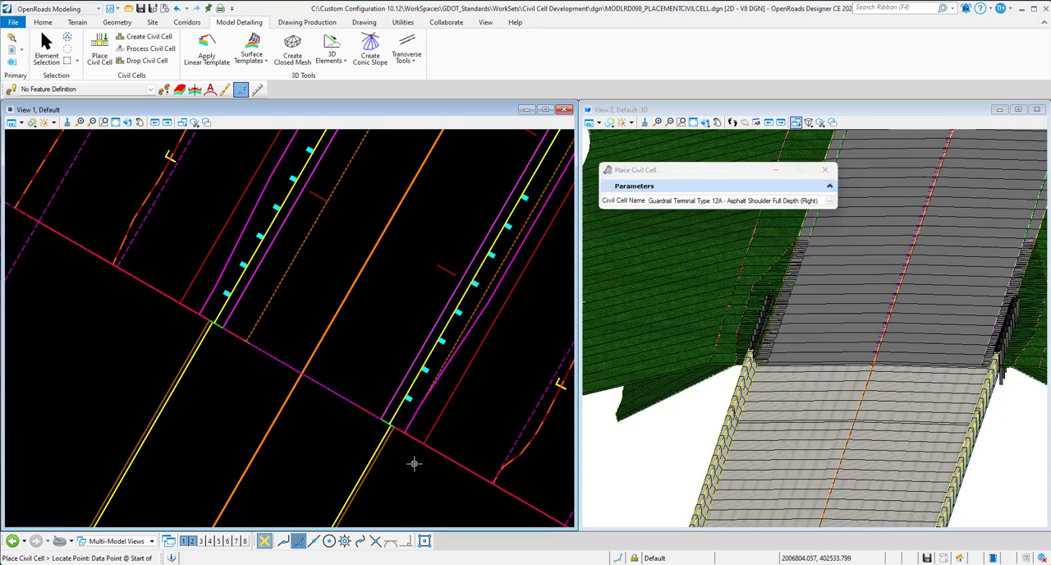
Step: Start another right-hand guardrail at the L_EP0 endpoint opposite the first placed guardrail, using L_EP0 as the mainline shoulder line
{"action": "scroll", "coordinate": [476, 353], "scroll_direction": "down", "scroll_amount": 3}
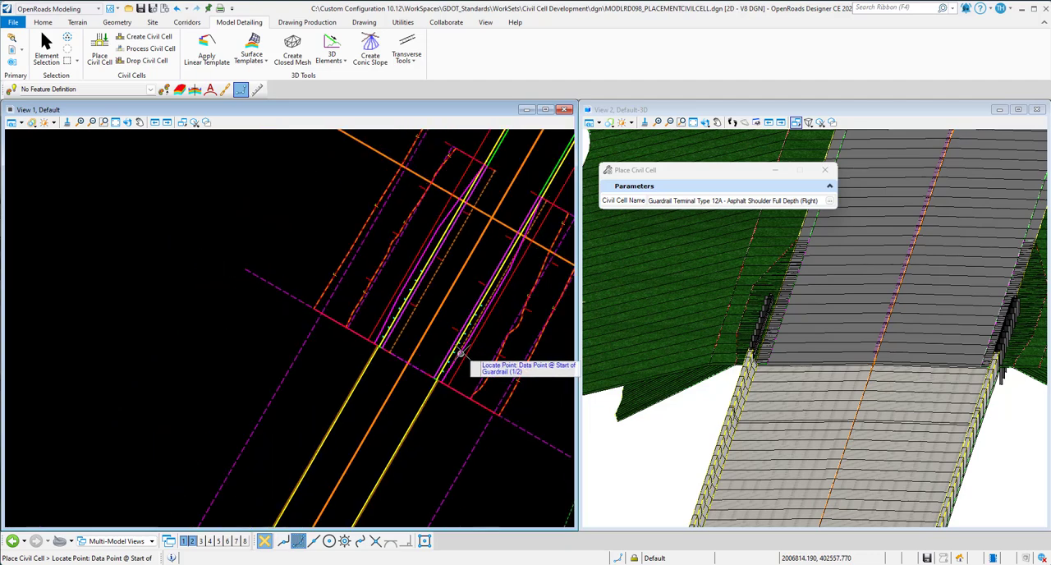
{"action": "scroll", "coordinate": [488, 333], "scroll_direction": "down", "scroll_amount": 1}
{"action": "scroll", "coordinate": [507, 345], "scroll_direction": "down", "scroll_amount": 1}
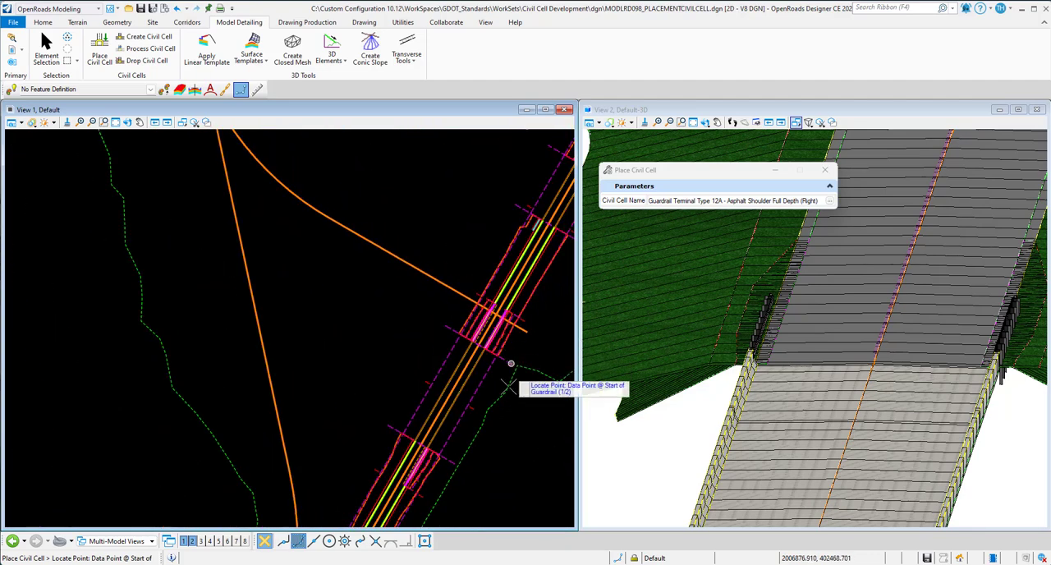
{"action": "scroll", "coordinate": [448, 474], "scroll_direction": "up", "scroll_amount": 4}
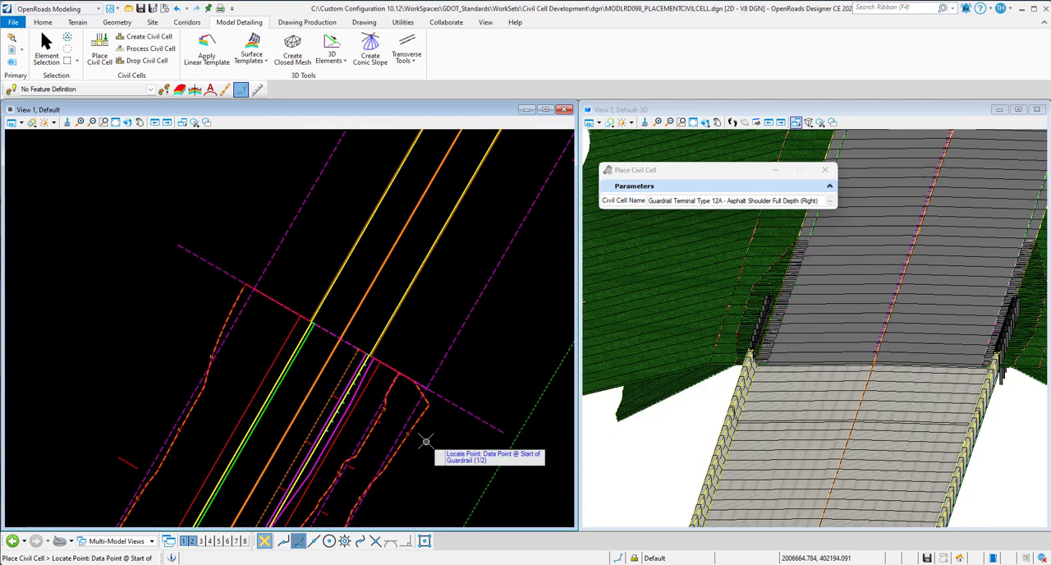
{"action": "scroll", "coordinate": [243, 242], "scroll_direction": "up", "scroll_amount": 1}
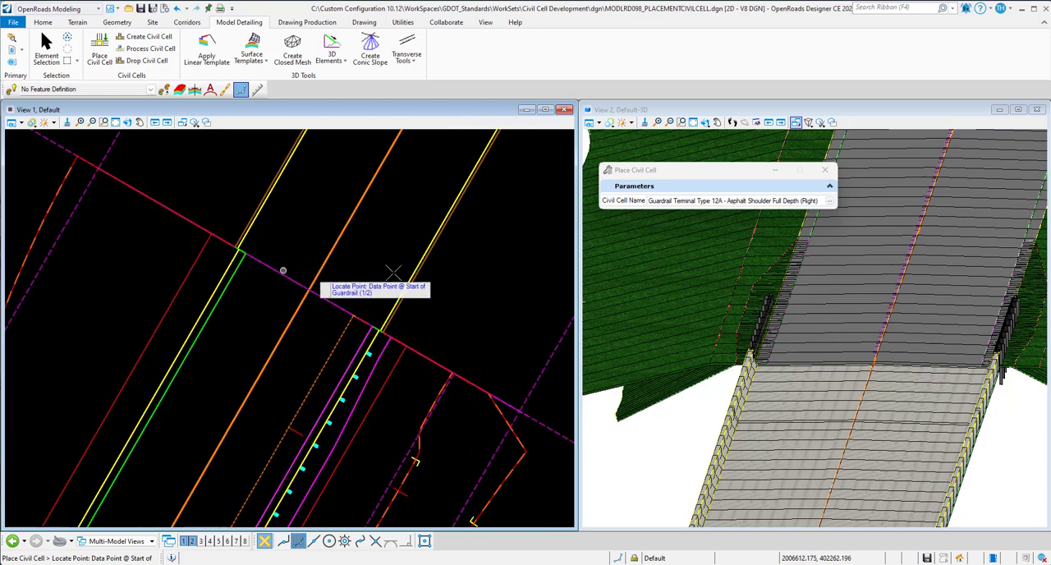
{"action": "left_click", "coordinate": [244, 254]}
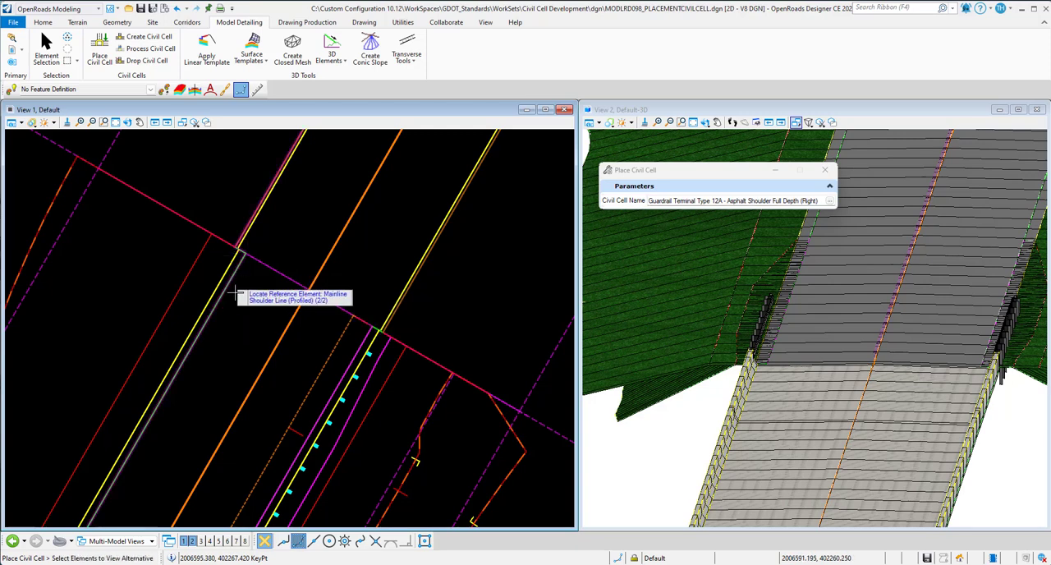
{"action": "left_click", "coordinate": [235, 294]}
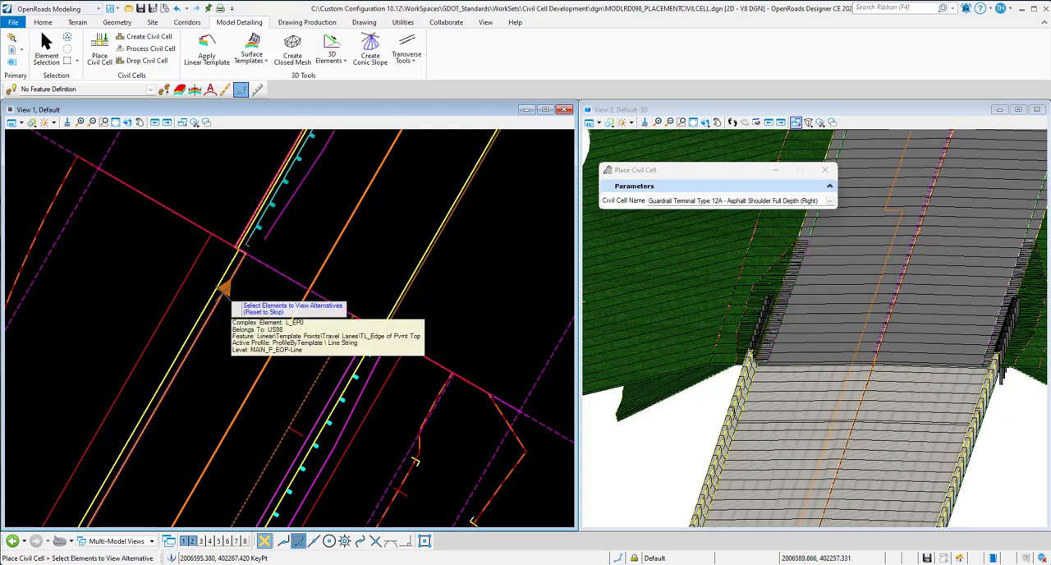
Step: Reverse the L_EP0 guardrail so it runs away from the bridge, clip the roadway and bridge corridors, and accept the placement
{"action": "left_click", "coordinate": [223, 293]}
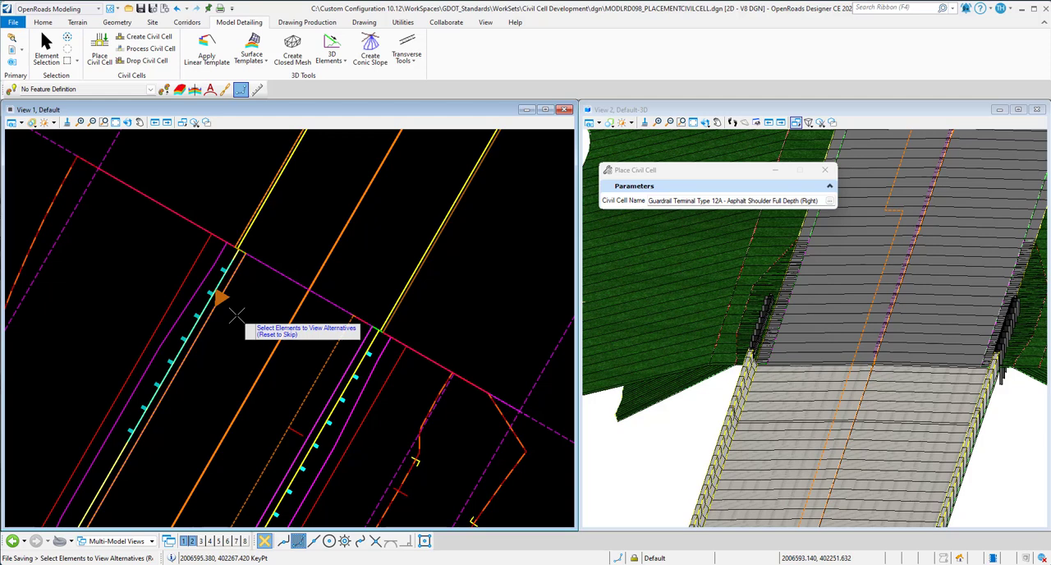
{"action": "right_click", "coordinate": [235, 314]}
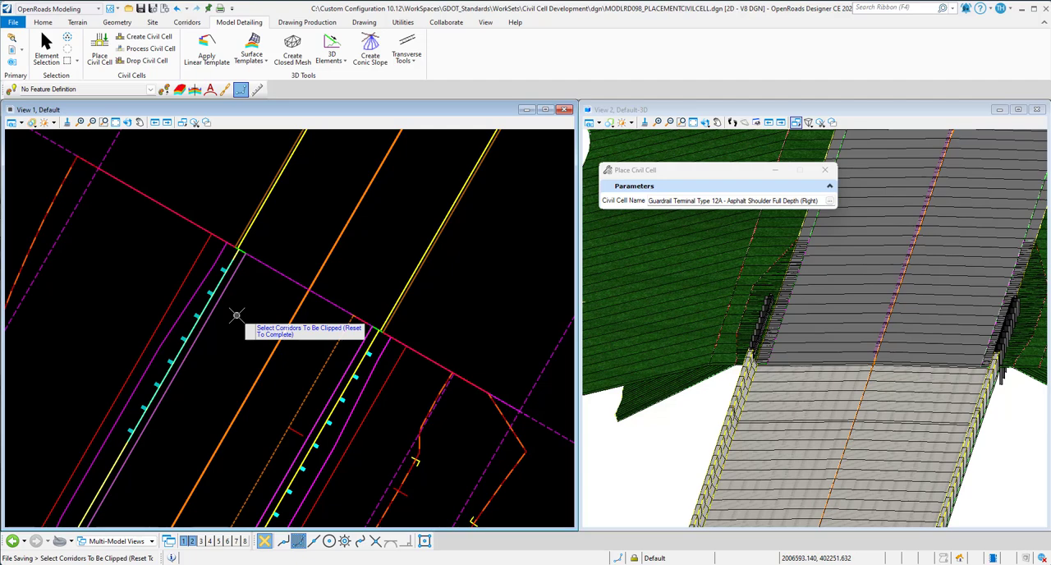
{"action": "scroll", "coordinate": [236, 314], "scroll_direction": "down", "scroll_amount": 1}
{"action": "scroll", "coordinate": [839, 326], "scroll_direction": "down", "scroll_amount": 4}
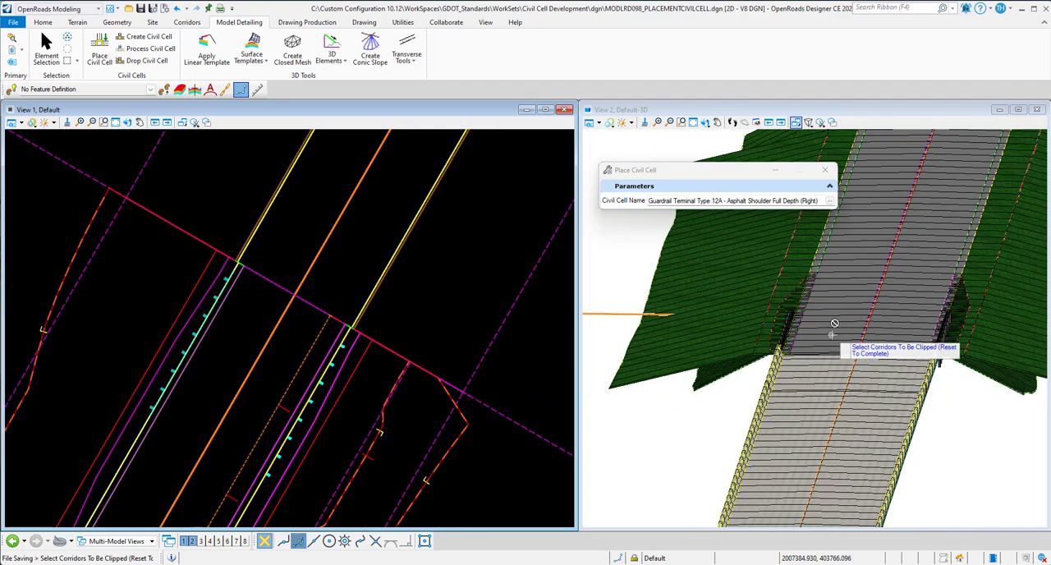
{"action": "scroll", "coordinate": [839, 326], "scroll_direction": "down", "scroll_amount": 2}
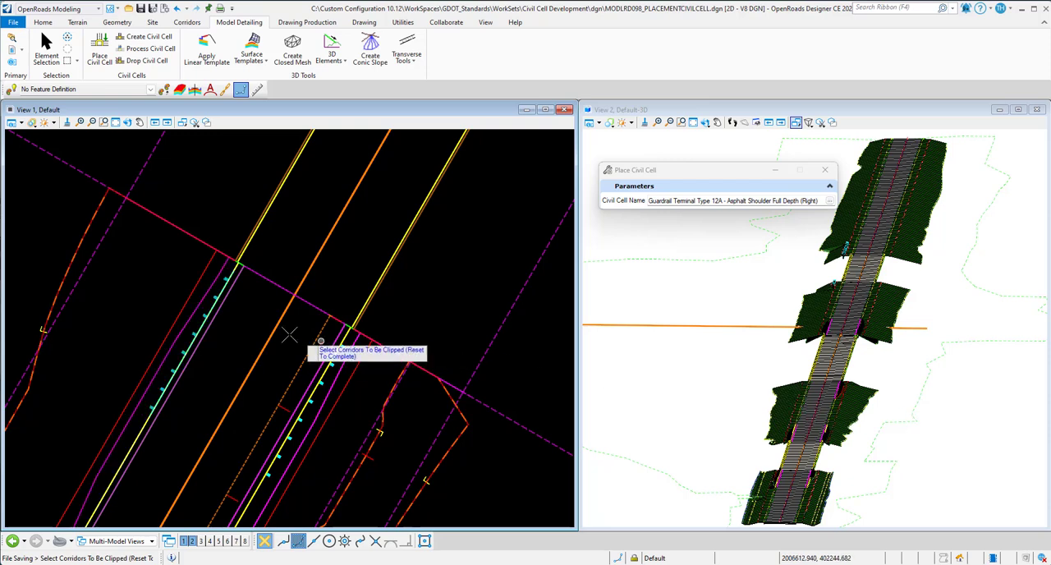
{"action": "scroll", "coordinate": [289, 316], "scroll_direction": "down", "scroll_amount": 3}
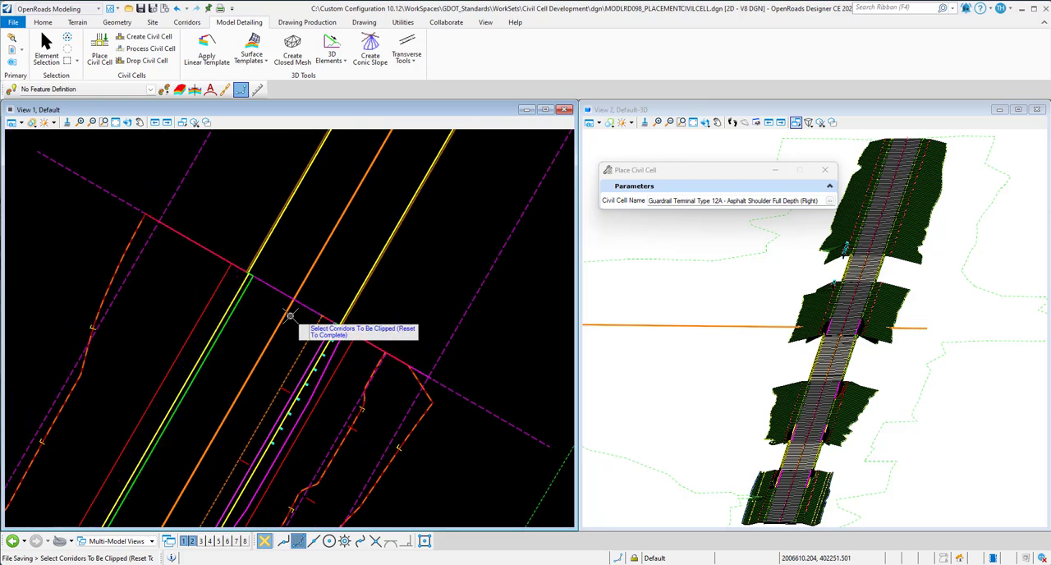
{"action": "right_click", "coordinate": [152, 372]}
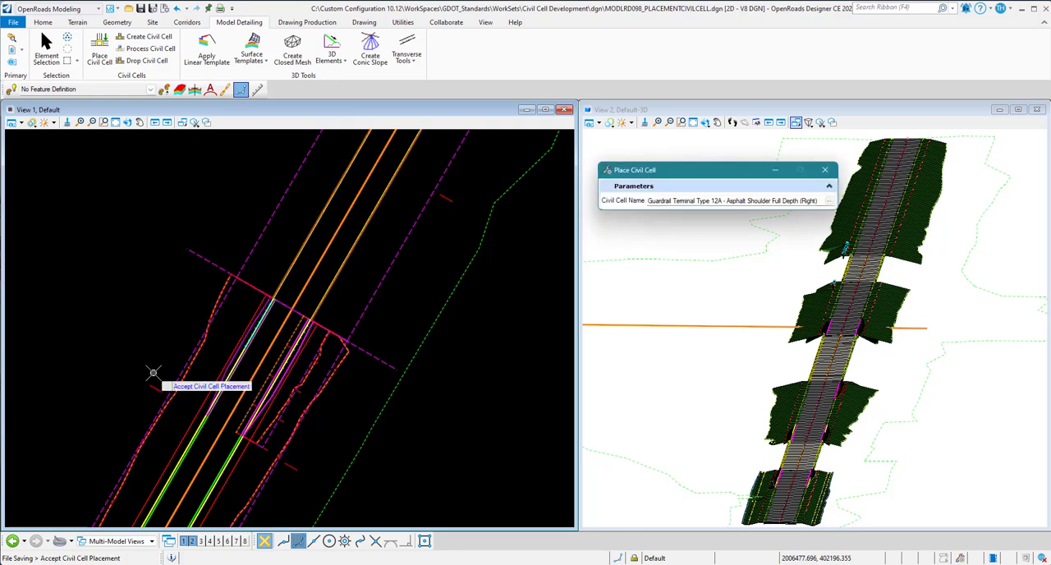
{"action": "left_click", "coordinate": [154, 372]}
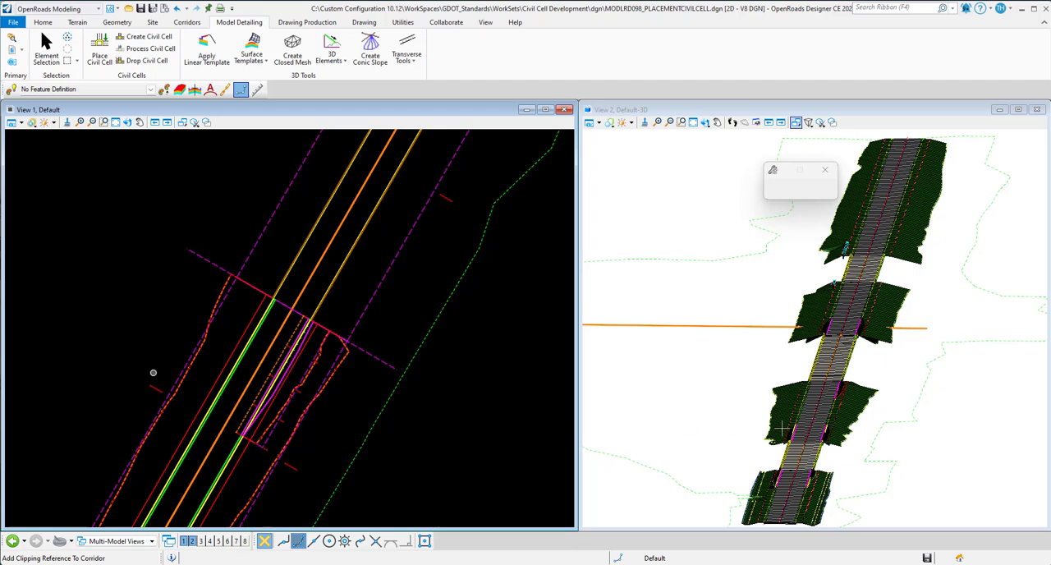
{"action": "scroll", "coordinate": [808, 387], "scroll_direction": "up", "scroll_amount": 6}
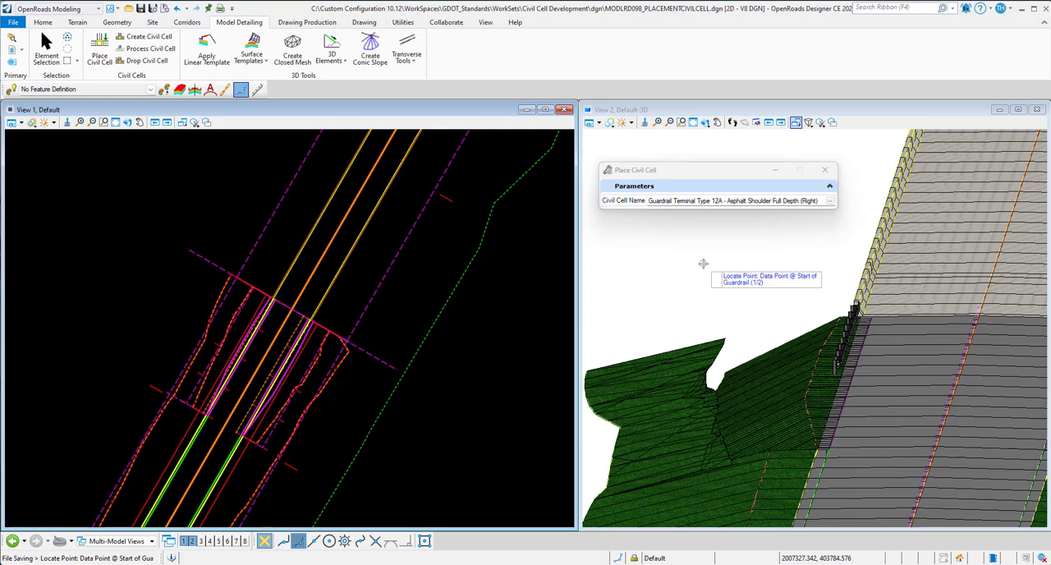
{"action": "scroll", "coordinate": [864, 326], "scroll_direction": "up", "scroll_amount": 3}
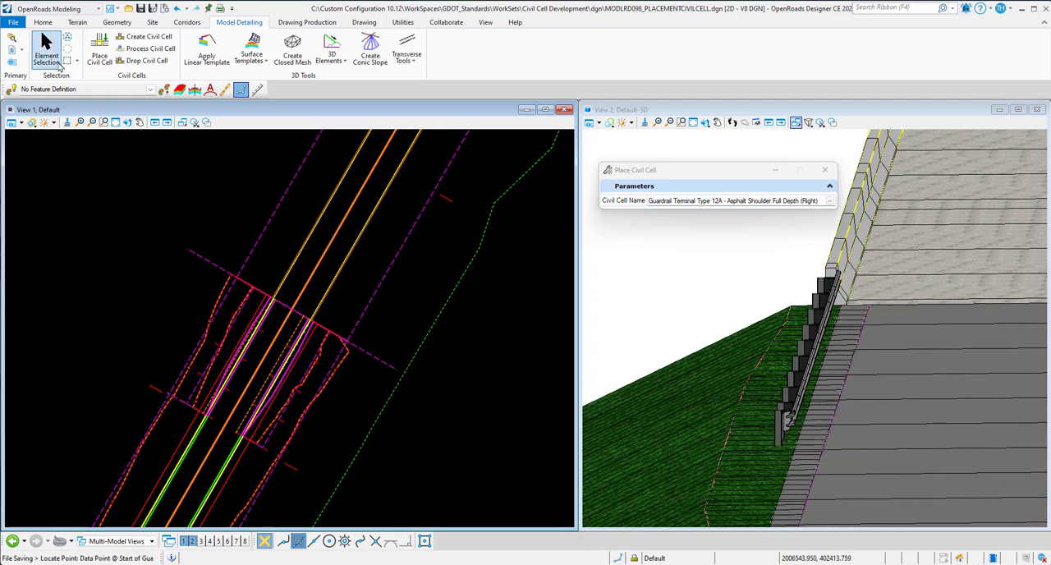
{"action": "left_click", "coordinate": [45, 43]}
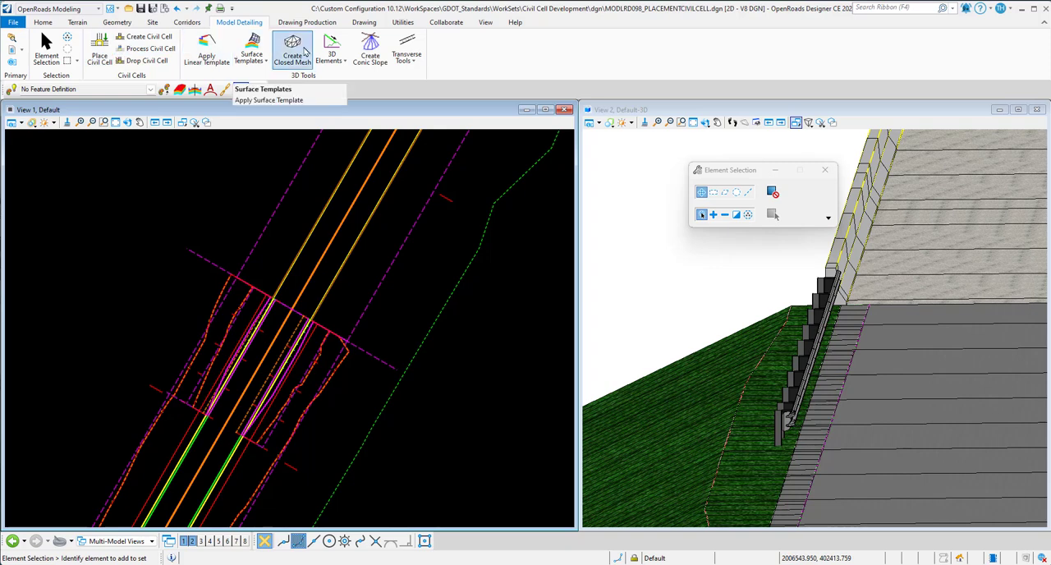
Step: Open a dynamic cross section view of the US98 corridor in View 8
{"action": "left_click", "coordinate": [188, 23]}
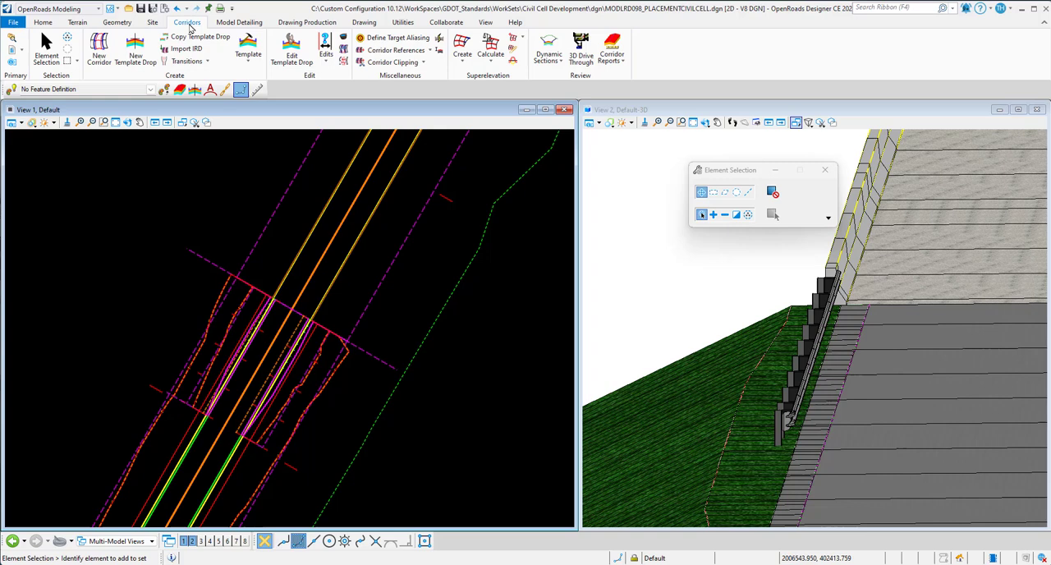
{"action": "left_click", "coordinate": [561, 64]}
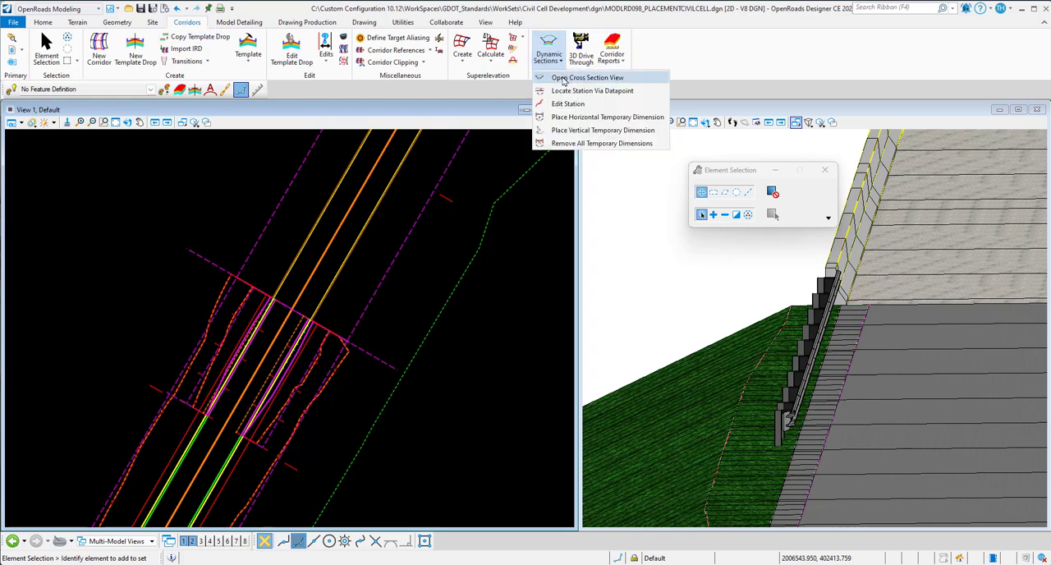
{"action": "left_click", "coordinate": [586, 78]}
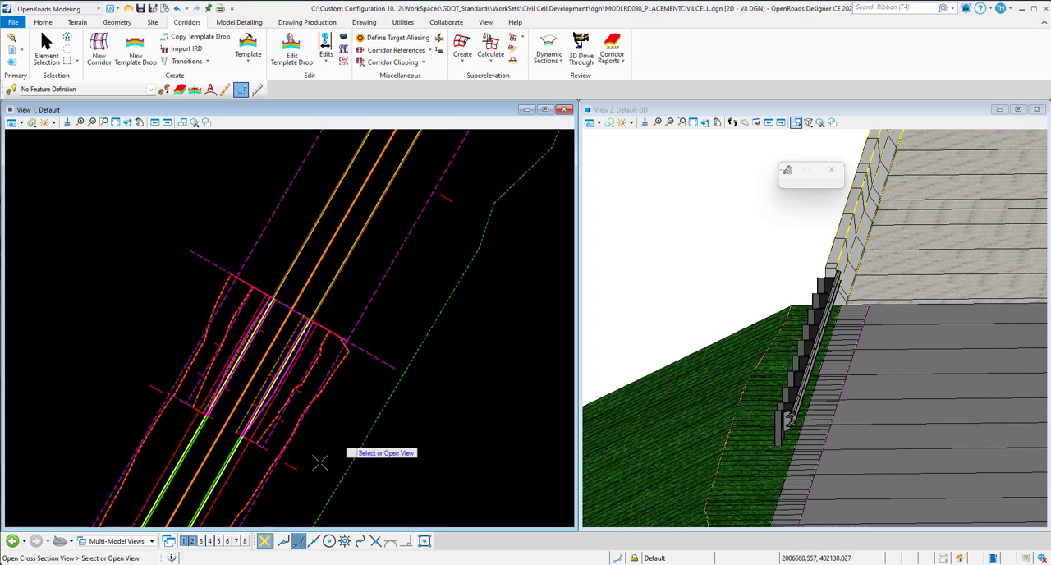
{"action": "left_click", "coordinate": [244, 541]}
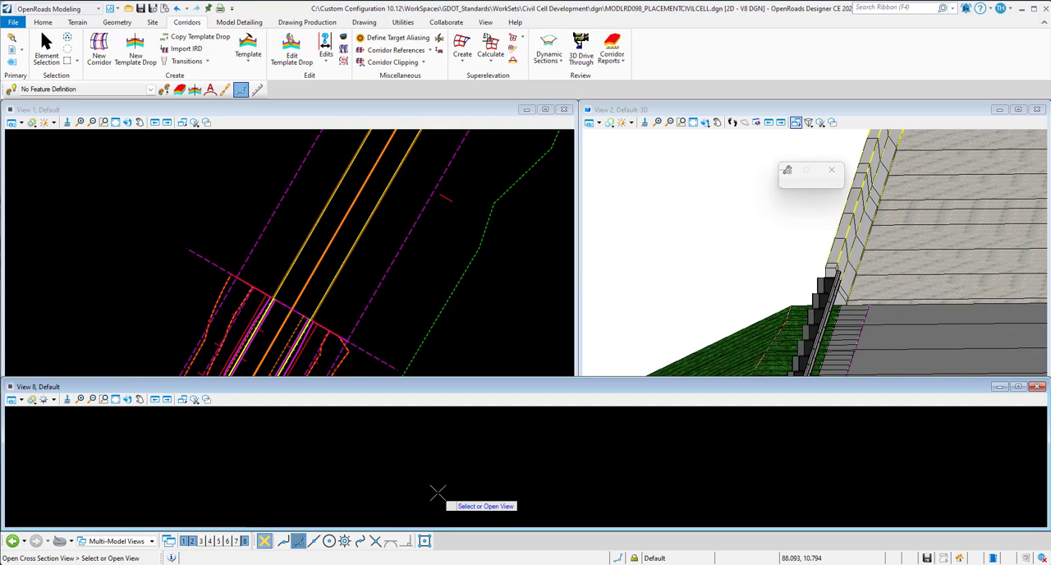
{"action": "left_click", "coordinate": [437, 493]}
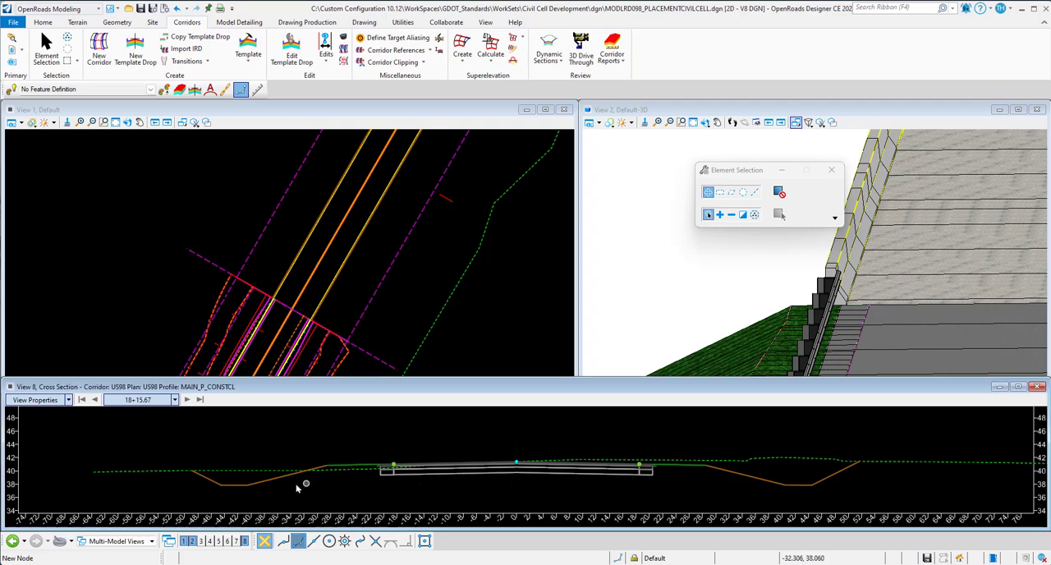
Step: Locate the cross section by datapoint at about station 27+85, through the newly placed guardrails at the bridge end
{"action": "right_click", "coordinate": [561, 437]}
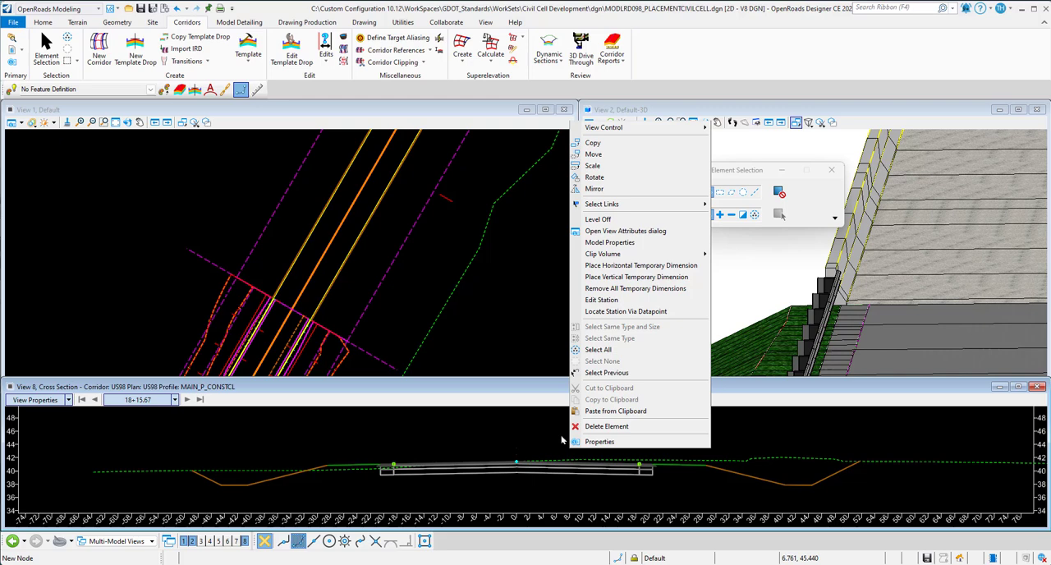
{"action": "left_click", "coordinate": [624, 313]}
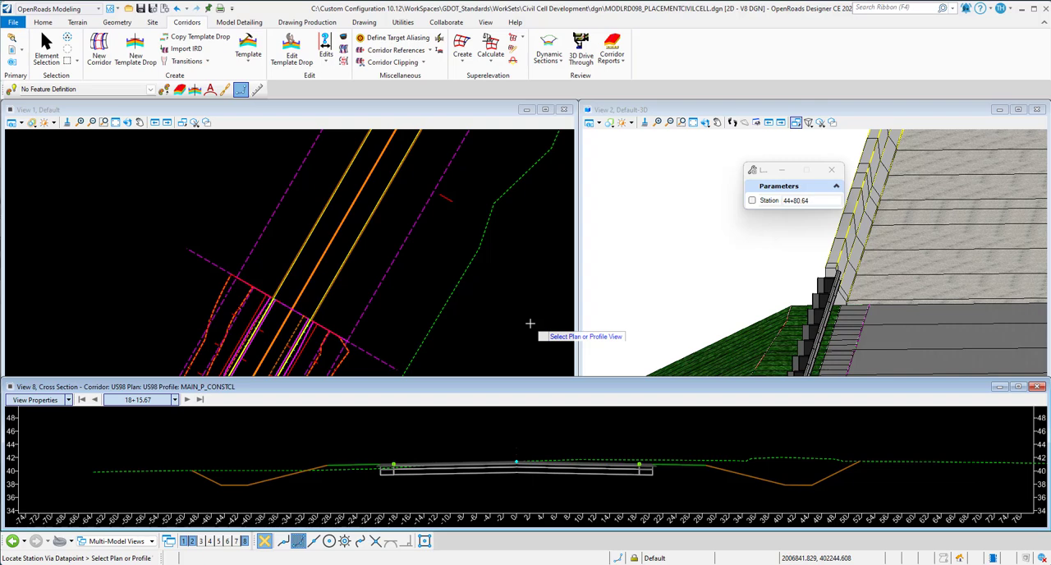
{"action": "scroll", "coordinate": [530, 325], "scroll_direction": "down", "scroll_amount": 2}
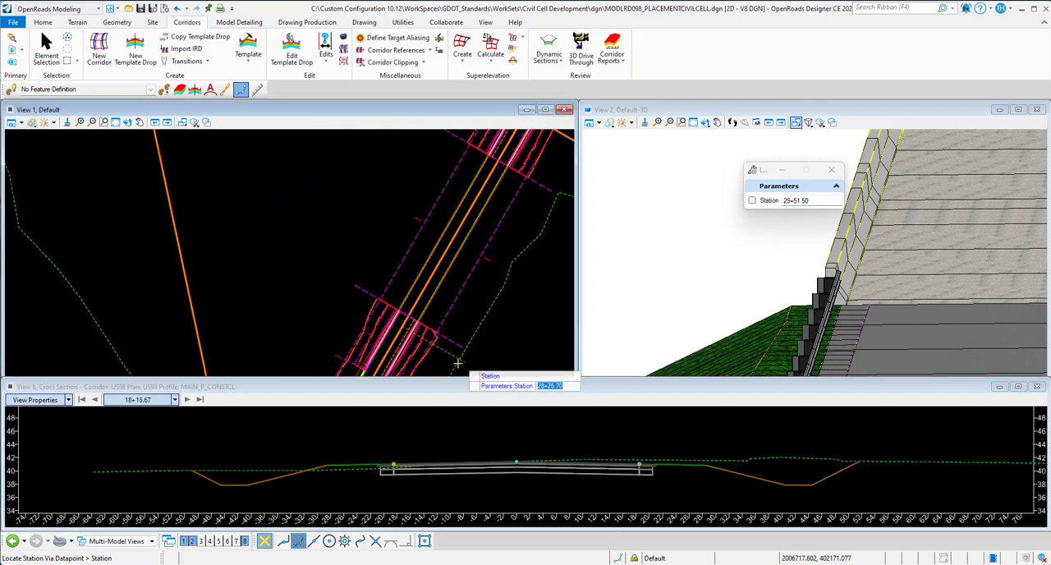
{"action": "left_click", "coordinate": [348, 321]}
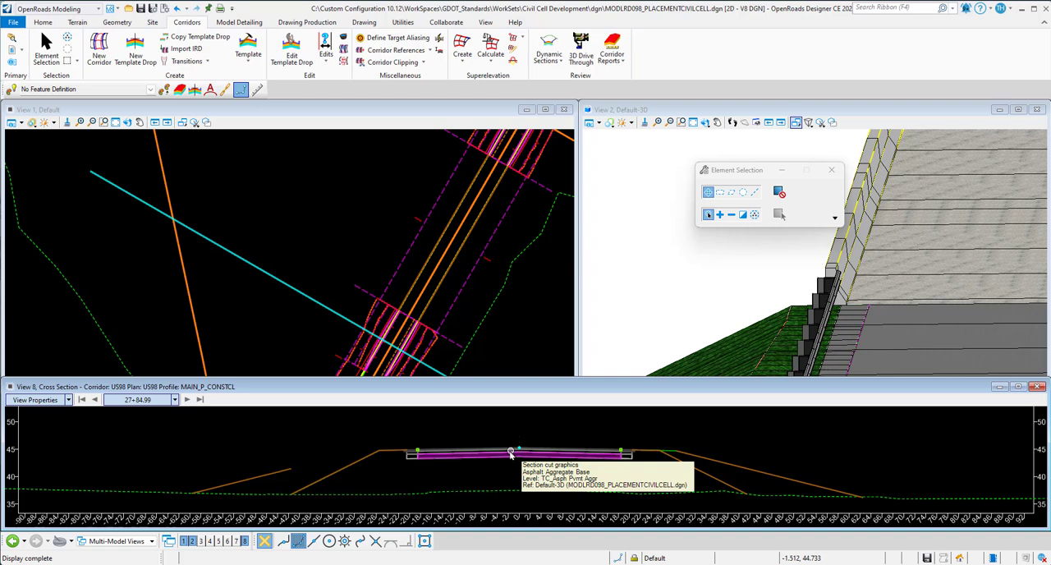
Step: Advance the cross sections station by station across the bridge to 32+80, examining the guardrails, bridge barriers and side slopes
{"action": "left_click", "coordinate": [187, 400]}
{"action": "left_click", "coordinate": [187, 400]}
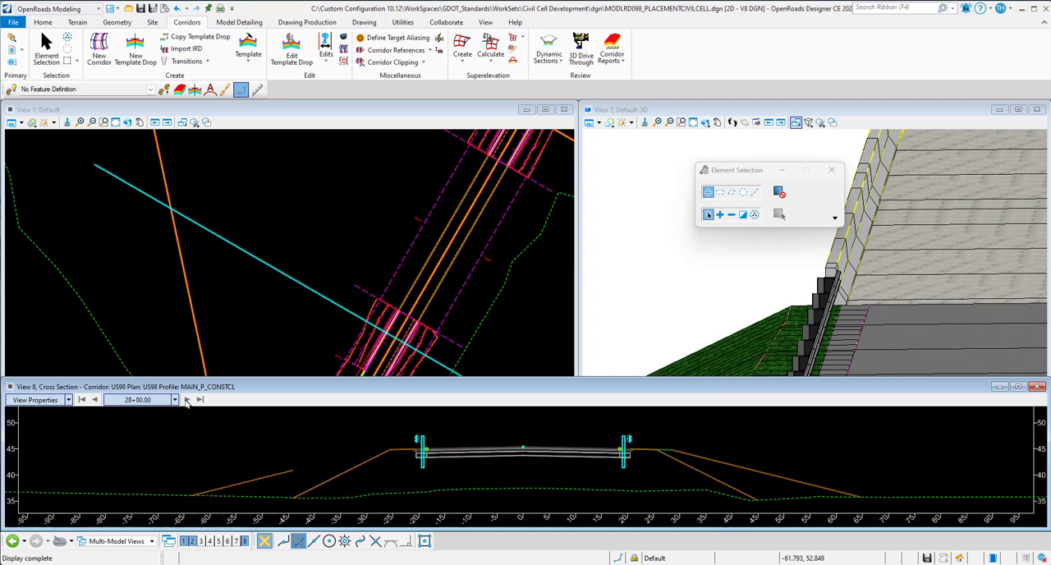
{"action": "left_click", "coordinate": [187, 400]}
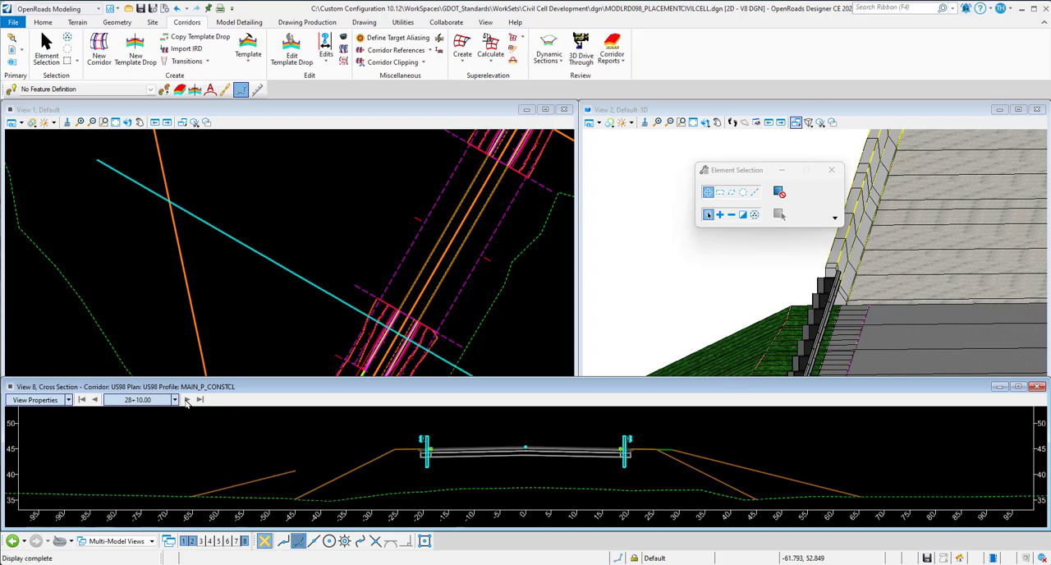
{"action": "left_click", "coordinate": [187, 400]}
{"action": "left_click", "coordinate": [187, 400]}
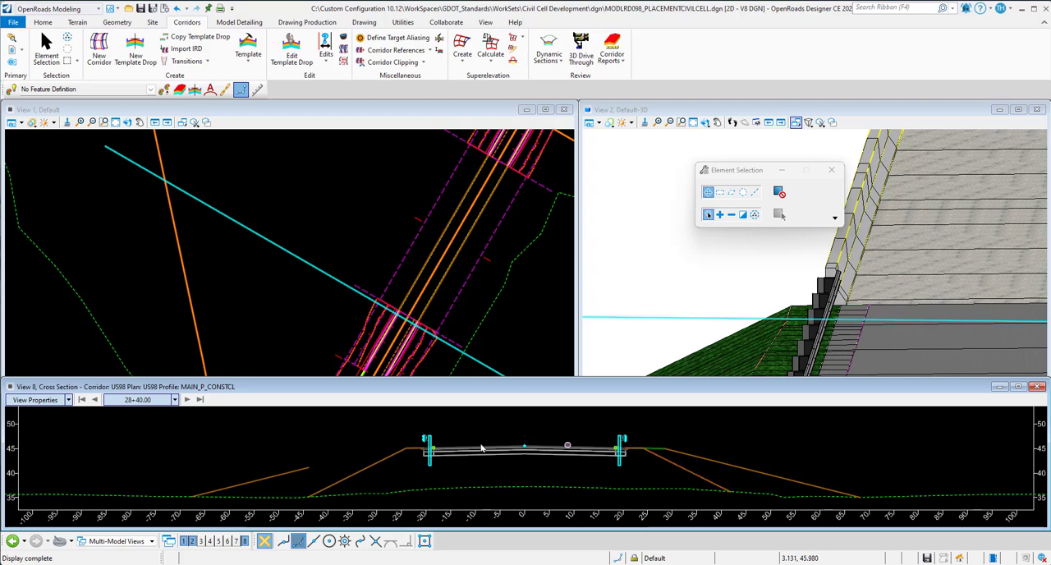
{"action": "left_click", "coordinate": [188, 400]}
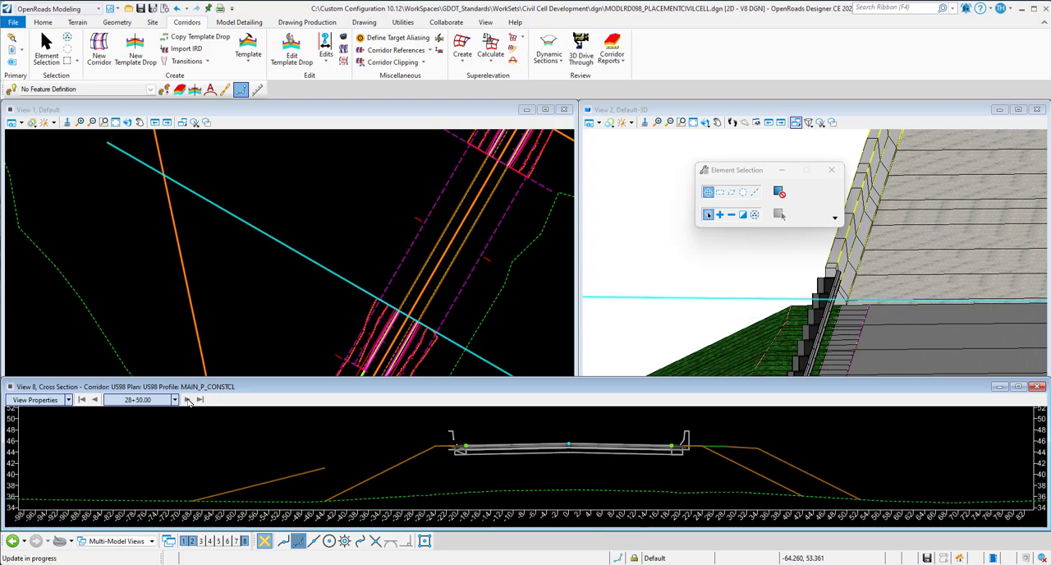
{"action": "left_click", "coordinate": [188, 402]}
{"action": "left_click", "coordinate": [188, 401]}
{"action": "left_click", "coordinate": [188, 401]}
{"action": "left_click", "coordinate": [188, 401]}
{"action": "left_click", "coordinate": [188, 402]}
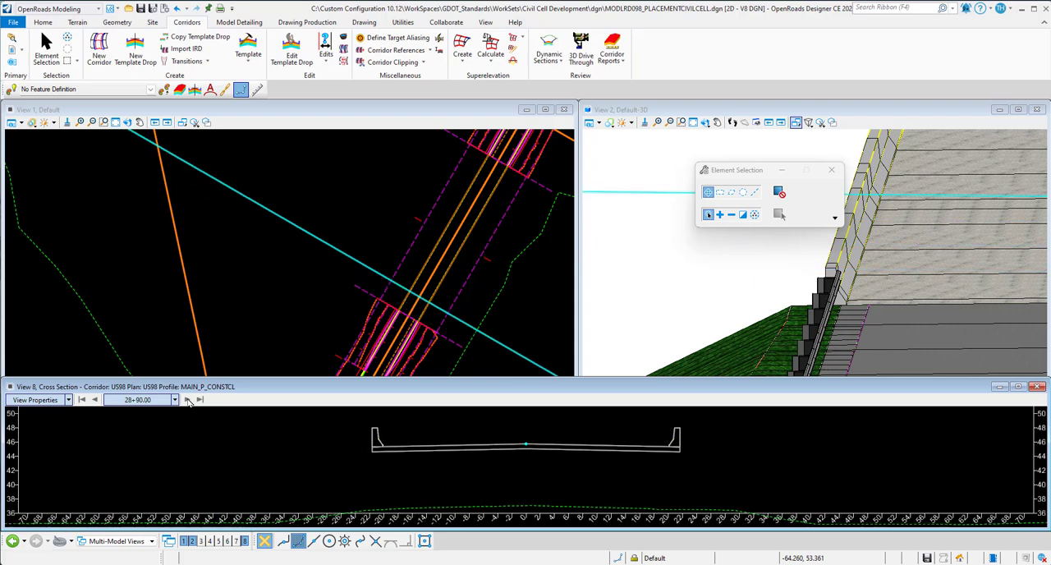
{"action": "left_click", "coordinate": [188, 400]}
{"action": "left_click", "coordinate": [188, 401]}
{"action": "left_click", "coordinate": [188, 401]}
{"action": "left_click", "coordinate": [188, 400]}
{"action": "left_click", "coordinate": [188, 401]}
{"action": "left_click", "coordinate": [188, 401]}
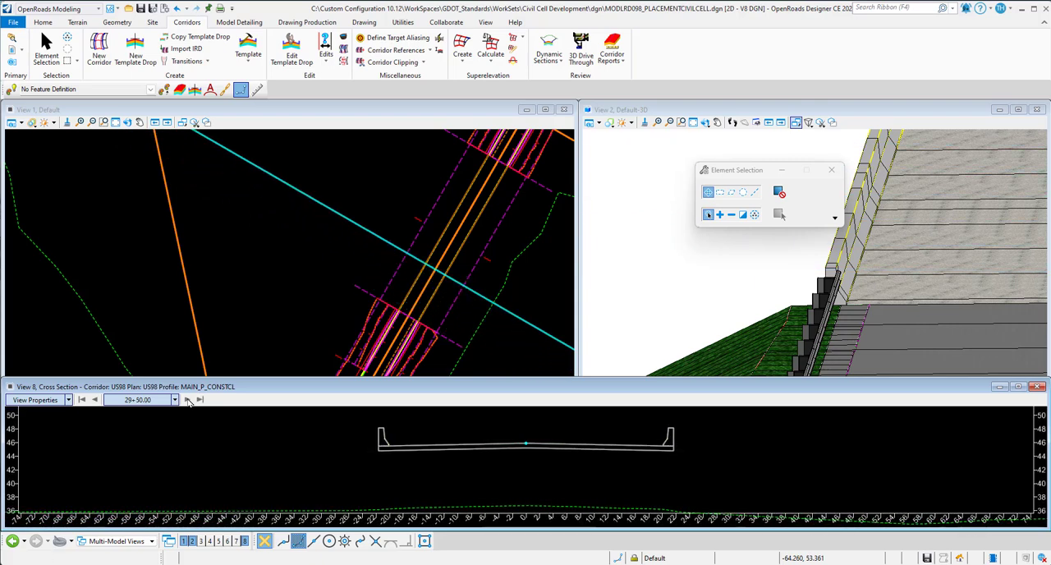
{"action": "left_click", "coordinate": [188, 401]}
{"action": "left_click", "coordinate": [188, 400]}
{"action": "left_click", "coordinate": [188, 400]}
{"action": "left_click", "coordinate": [188, 401]}
{"action": "left_click", "coordinate": [188, 400]}
{"action": "left_click", "coordinate": [188, 401]}
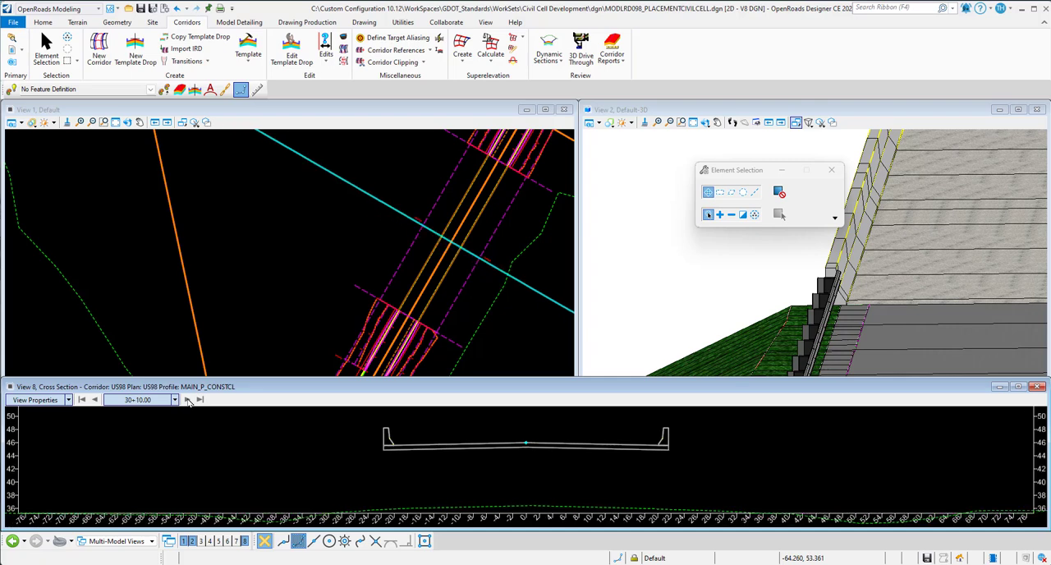
{"action": "left_click", "coordinate": [188, 401]}
{"action": "left_click", "coordinate": [188, 401]}
{"action": "left_click", "coordinate": [188, 400]}
{"action": "left_click", "coordinate": [188, 400]}
{"action": "left_click", "coordinate": [188, 400]}
{"action": "left_click", "coordinate": [188, 400]}
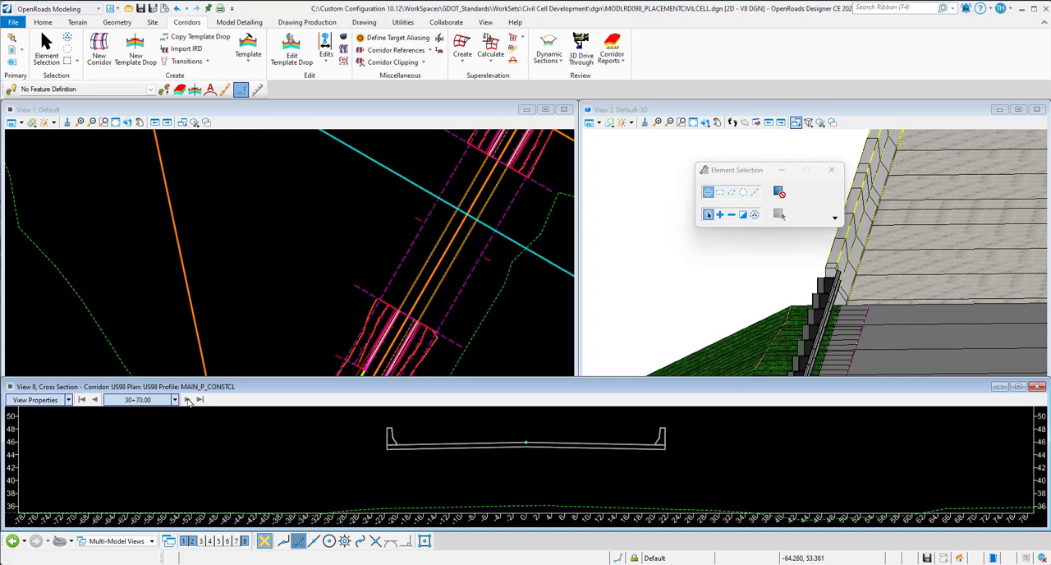
{"action": "left_click", "coordinate": [188, 400]}
{"action": "left_click", "coordinate": [188, 401]}
{"action": "left_click", "coordinate": [188, 401]}
{"action": "left_click", "coordinate": [188, 400]}
{"action": "left_click", "coordinate": [188, 401]}
{"action": "left_click", "coordinate": [188, 401]}
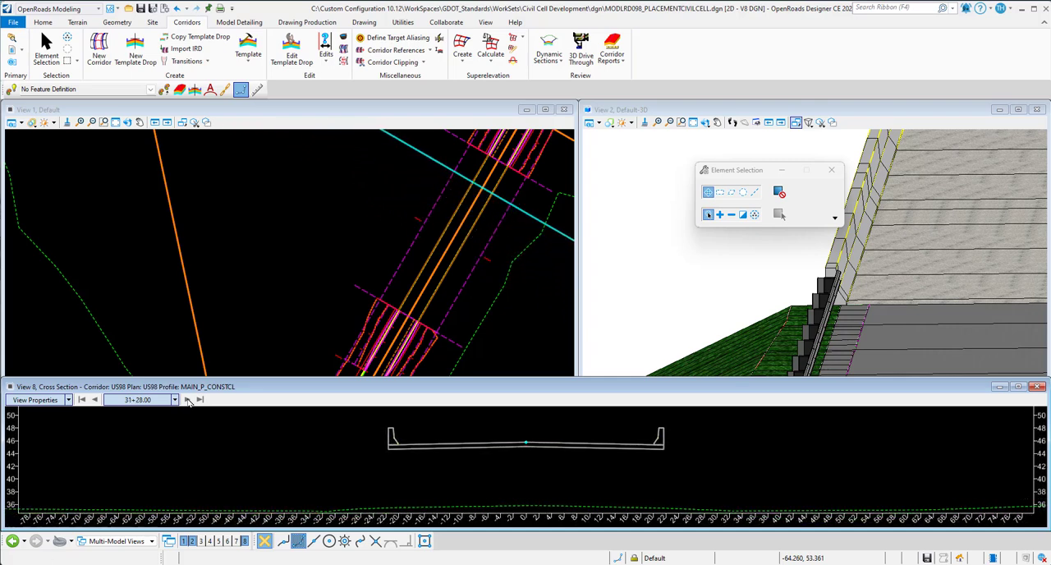
{"action": "left_click", "coordinate": [188, 400]}
{"action": "left_click", "coordinate": [188, 400]}
{"action": "left_click", "coordinate": [188, 401]}
{"action": "left_click", "coordinate": [187, 401]}
{"action": "left_click", "coordinate": [188, 400]}
{"action": "left_click", "coordinate": [188, 401]}
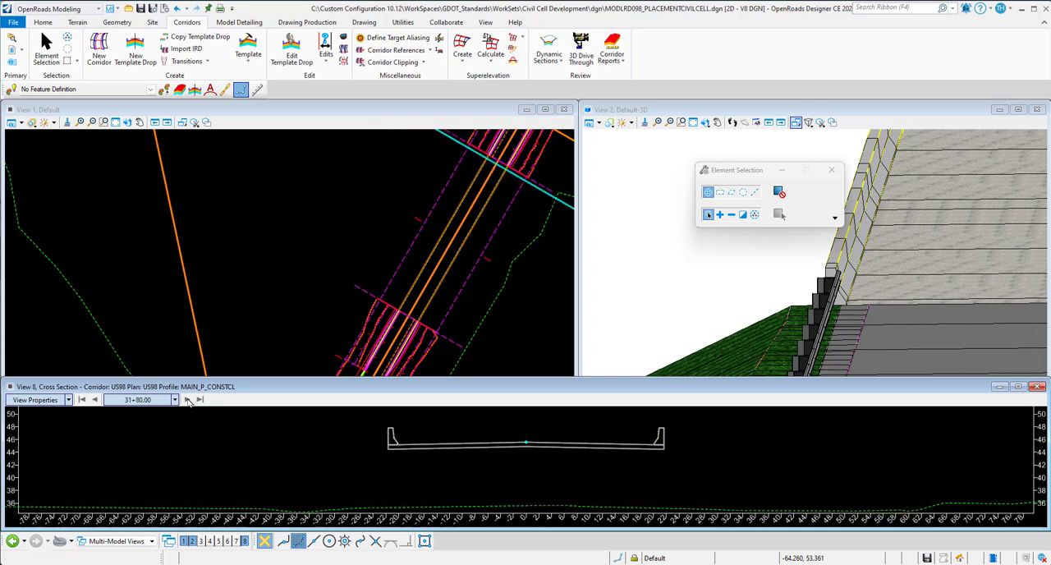
{"action": "left_click", "coordinate": [188, 400]}
{"action": "left_click", "coordinate": [188, 400]}
{"action": "left_click", "coordinate": [188, 401]}
{"action": "left_click", "coordinate": [188, 401]}
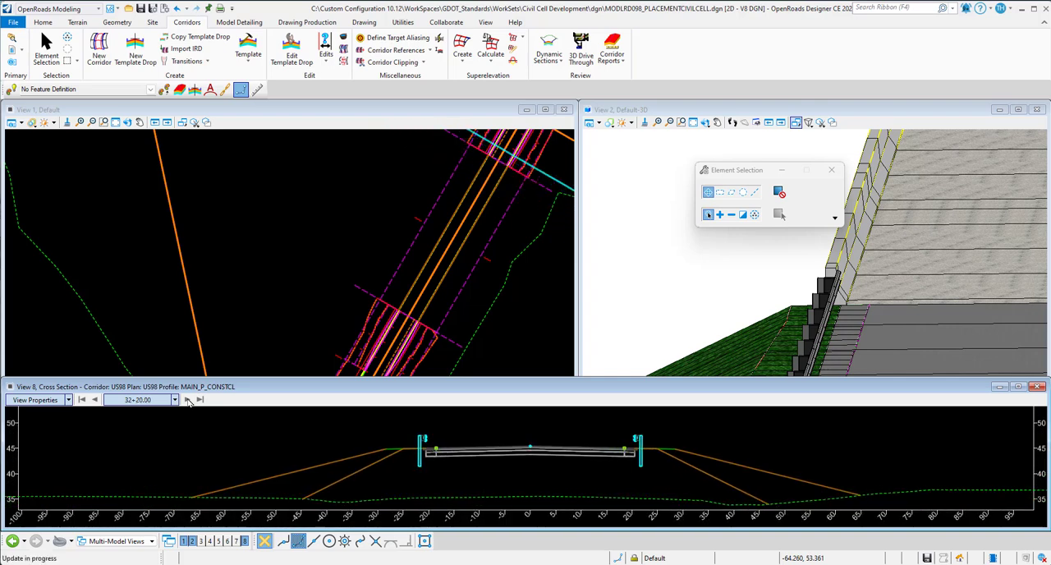
{"action": "left_click", "coordinate": [188, 401]}
{"action": "left_click", "coordinate": [188, 401]}
{"action": "left_click", "coordinate": [188, 401]}
{"action": "left_click", "coordinate": [188, 400]}
{"action": "left_click", "coordinate": [188, 401]}
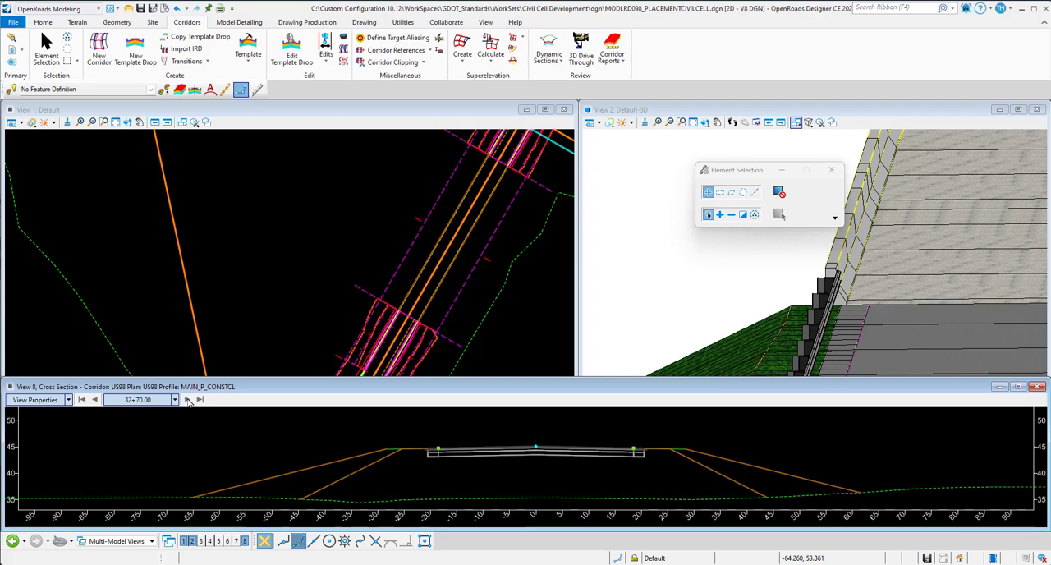
{"action": "left_click", "coordinate": [188, 401]}
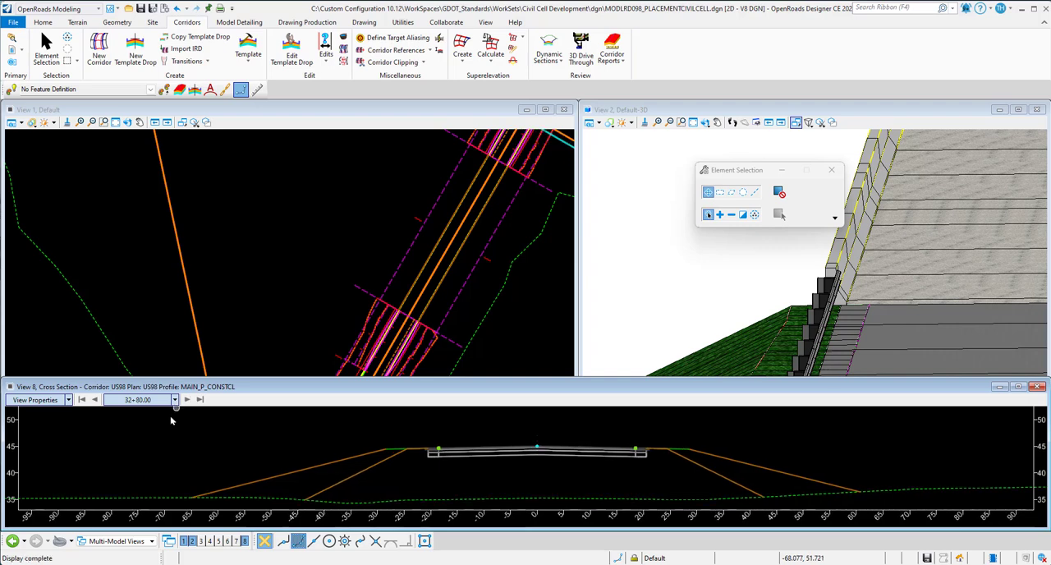
Step: Relocate the cross section by datapoint to about station 32+17 and examine the guardrails at the far bridge end
{"action": "right_click", "coordinate": [231, 427]}
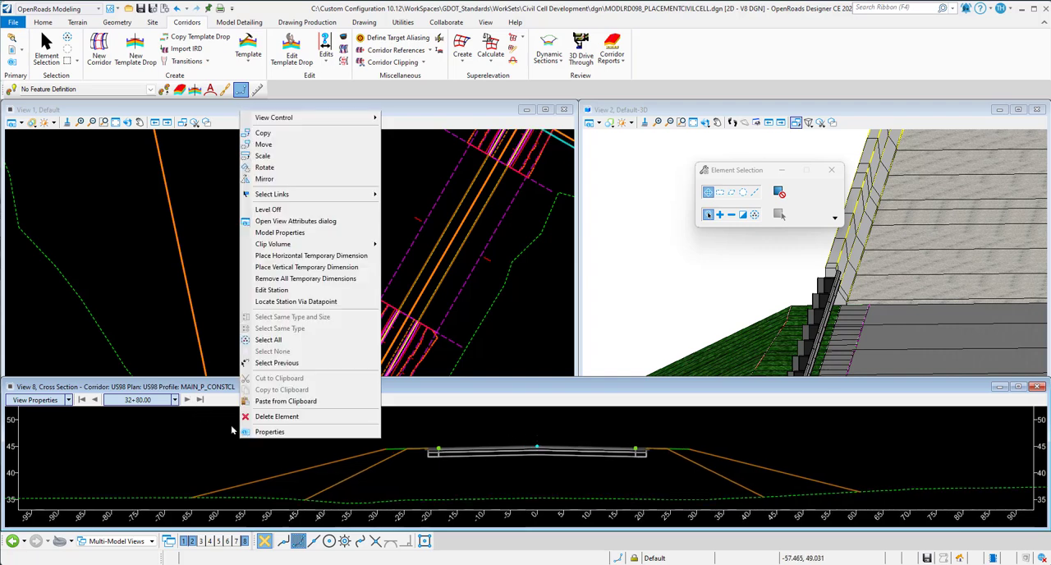
{"action": "left_click", "coordinate": [295, 301]}
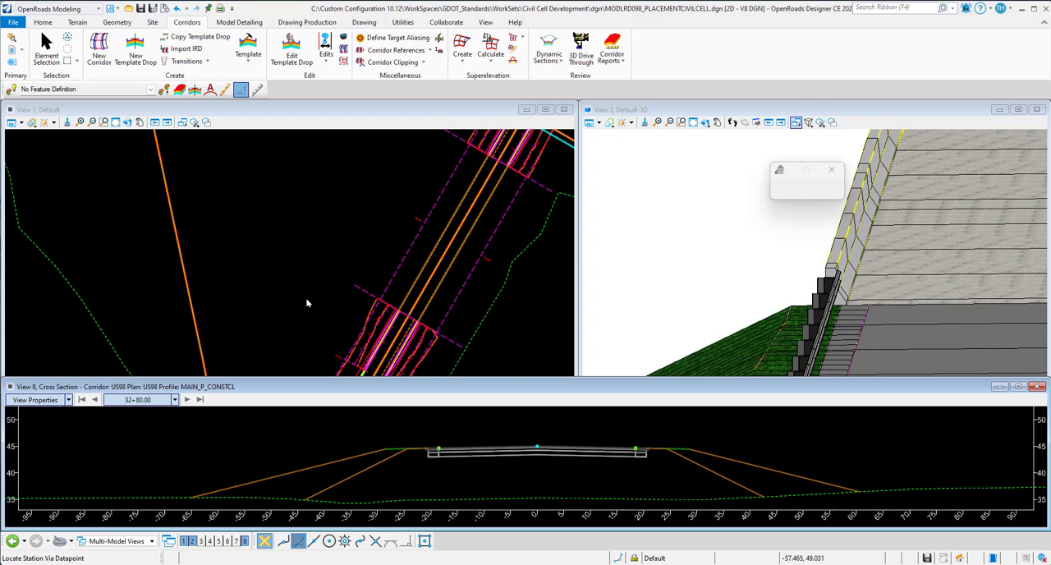
{"action": "left_click", "coordinate": [543, 169]}
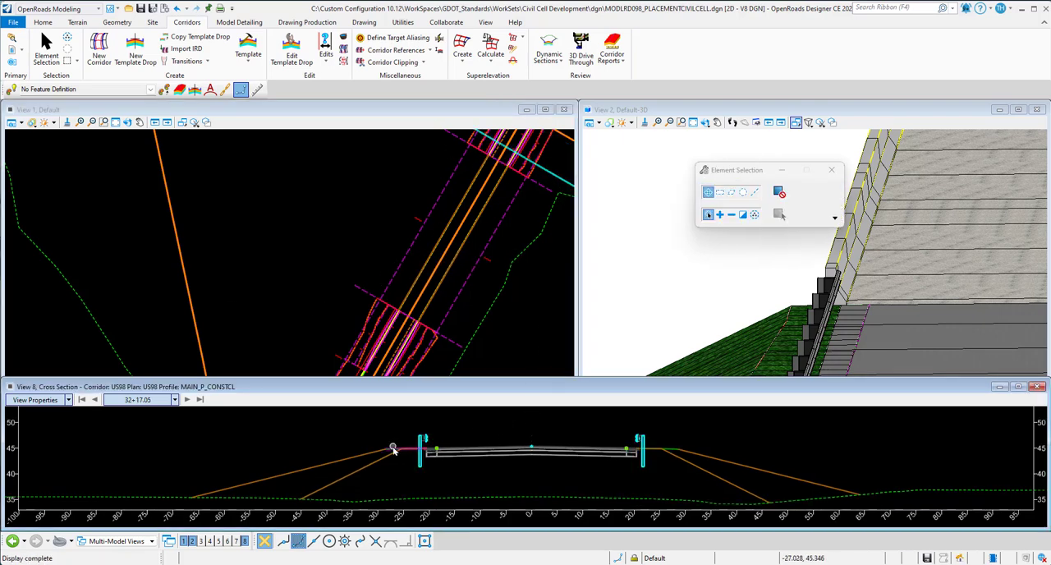
{"action": "scroll", "coordinate": [521, 438], "scroll_direction": "up", "scroll_amount": 1}
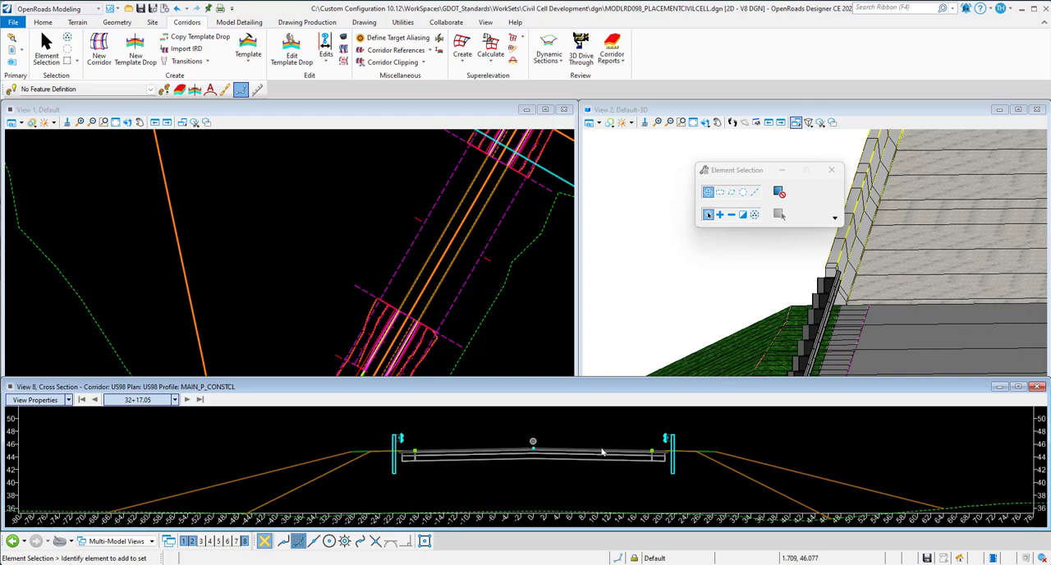